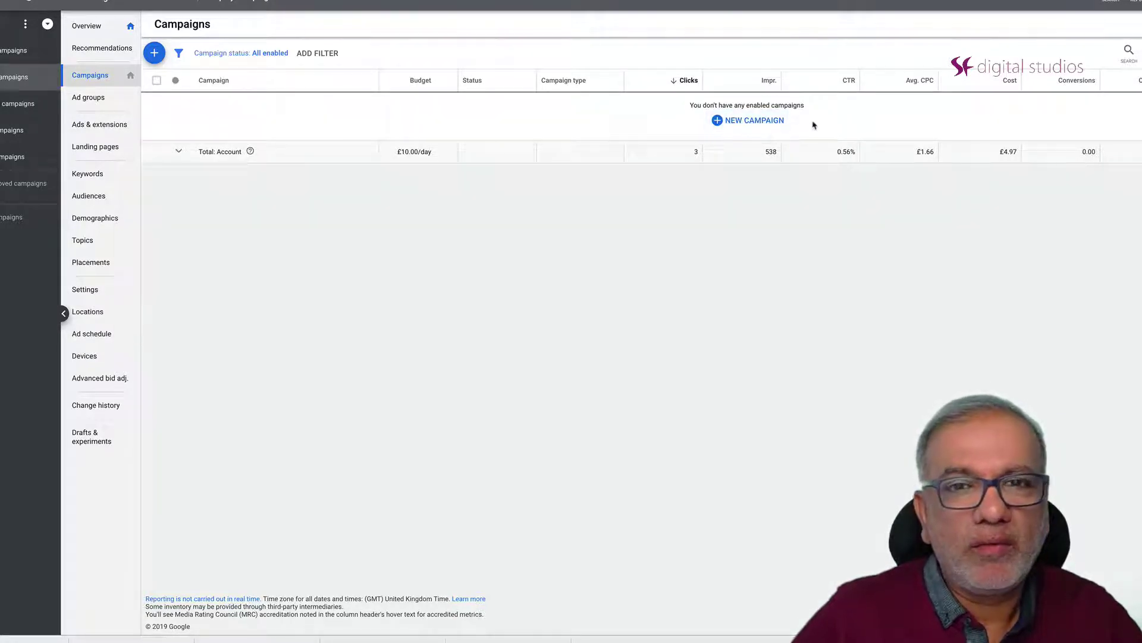
Step: Start a new campaign and choose 'Create a campaign without a goal's guidance'
{"action": "left_click", "coordinate": [745, 120]}
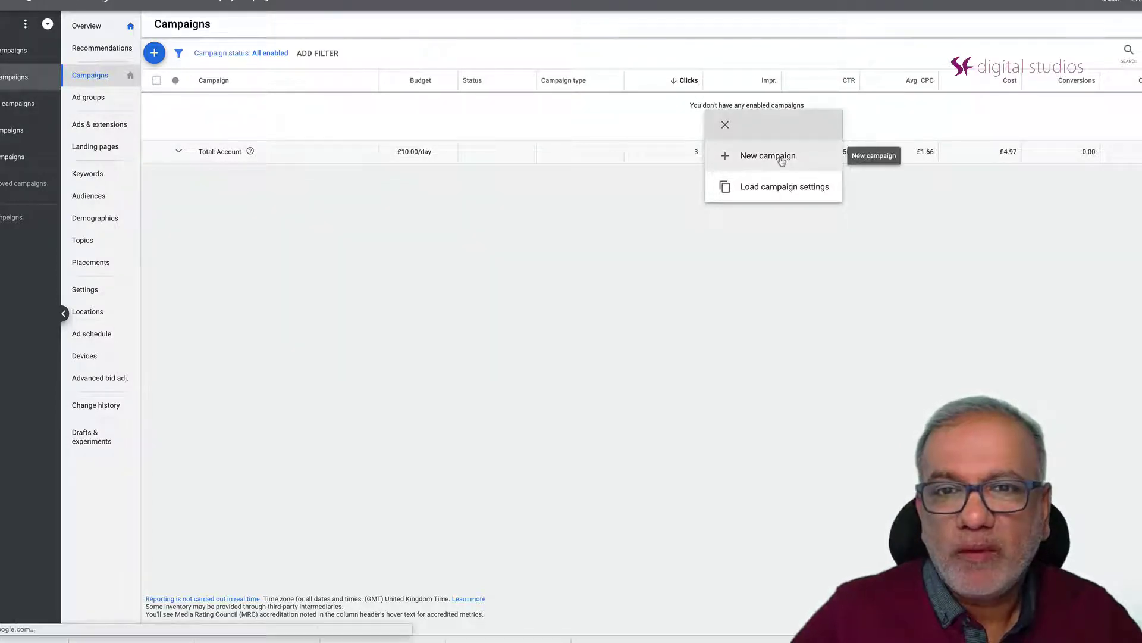
{"action": "left_click", "coordinate": [735, 156]}
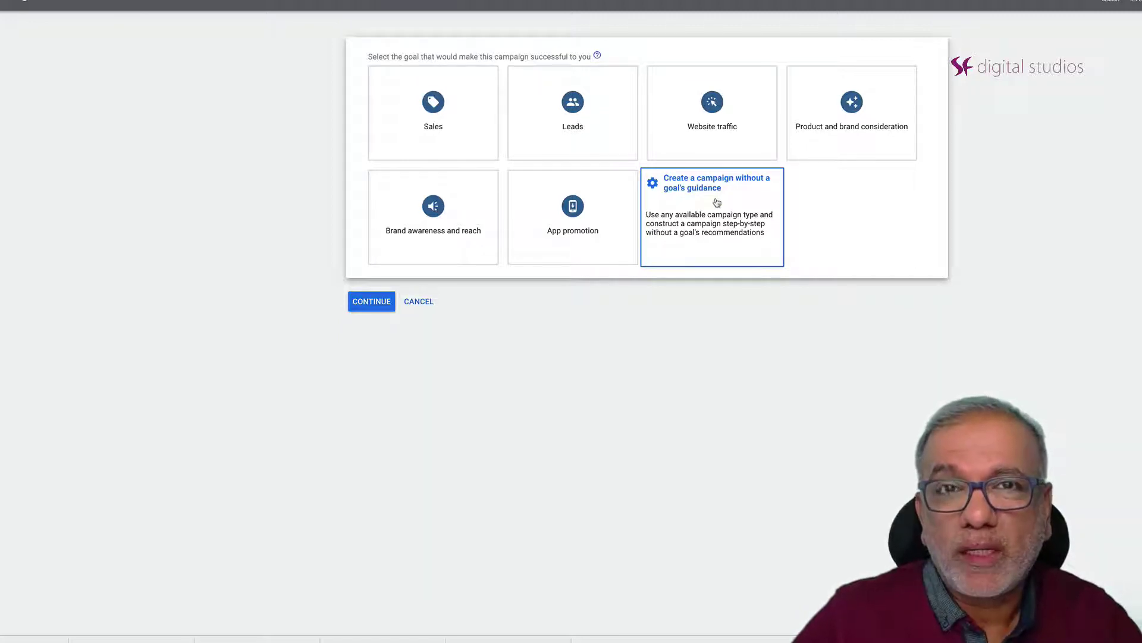
{"action": "left_click", "coordinate": [717, 203]}
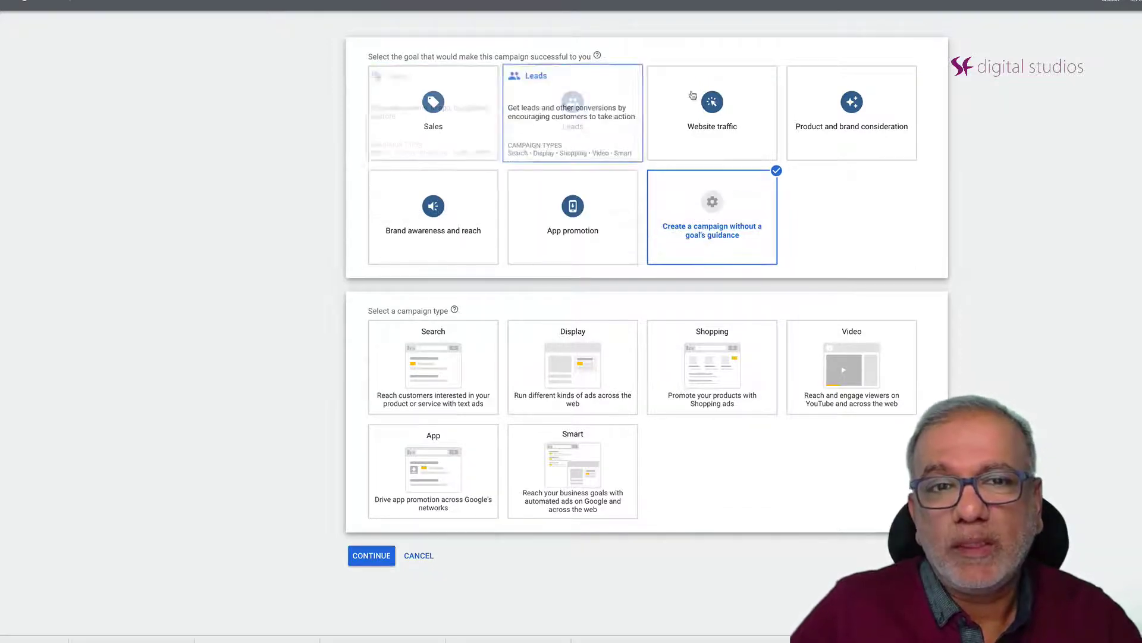
{"action": "mouse_move", "coordinate": [583, 219]}
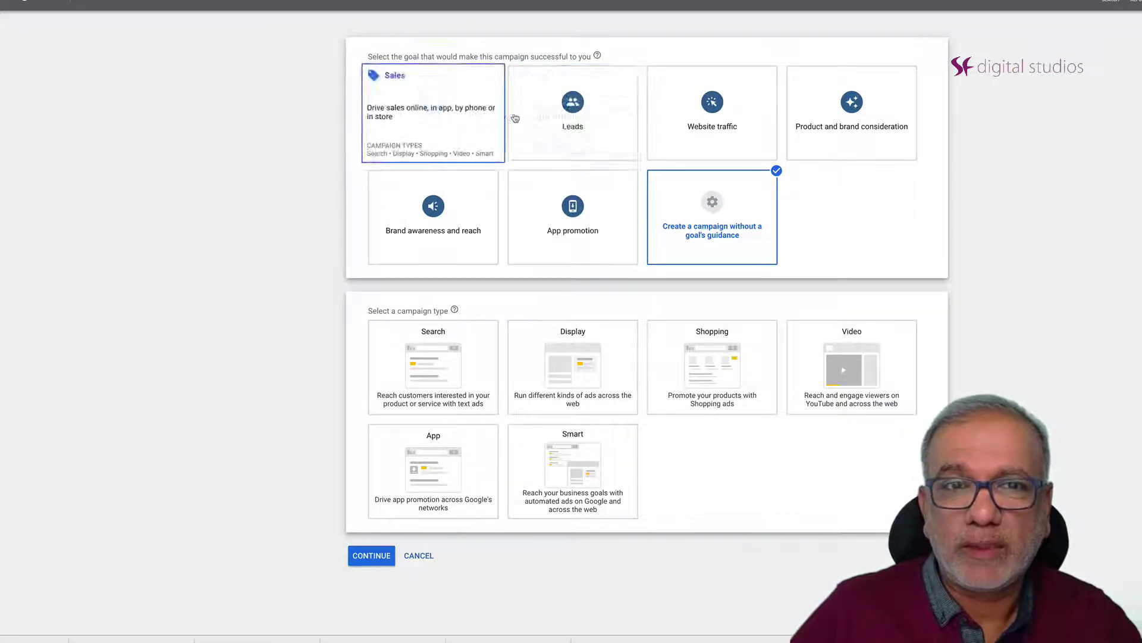
{"action": "mouse_move", "coordinate": [584, 120]}
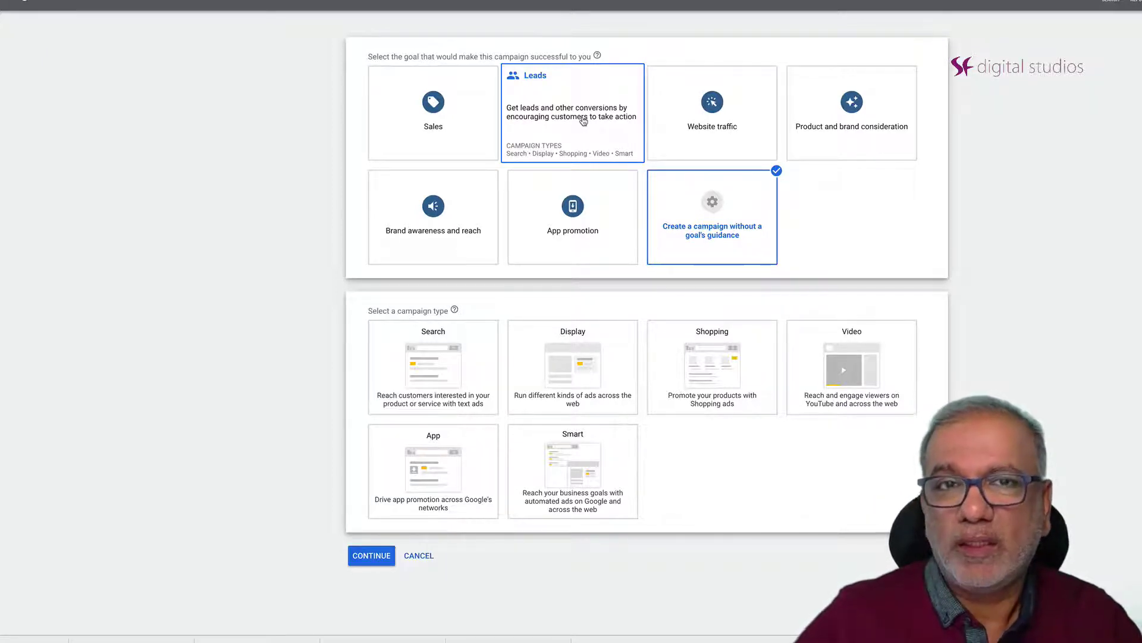
{"action": "mouse_move", "coordinate": [722, 221]}
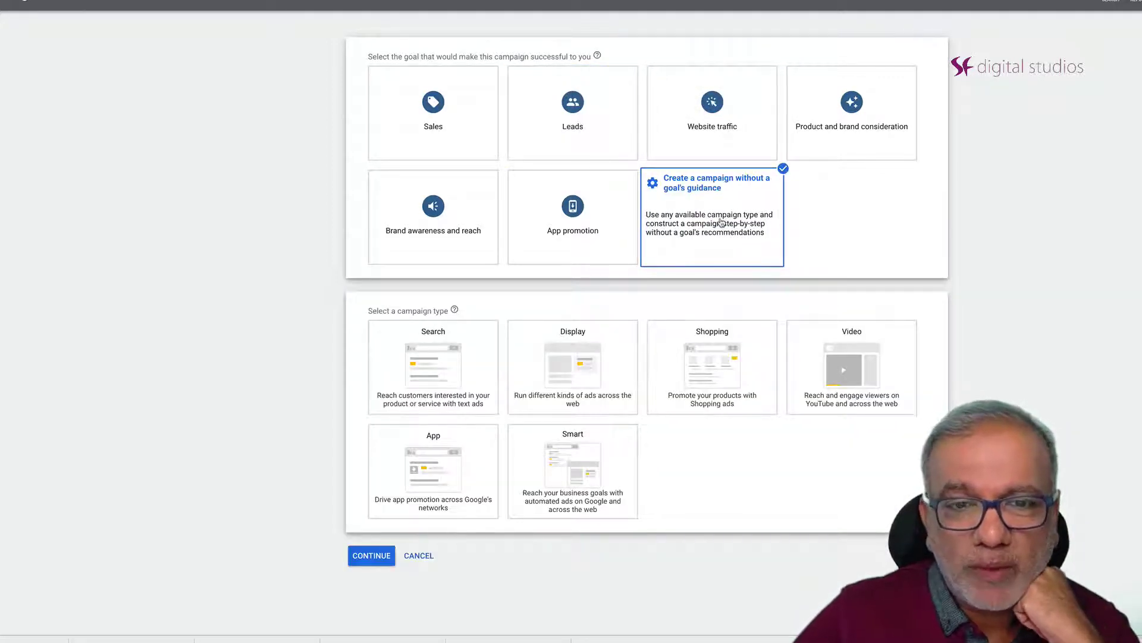
{"action": "mouse_move", "coordinate": [574, 360]}
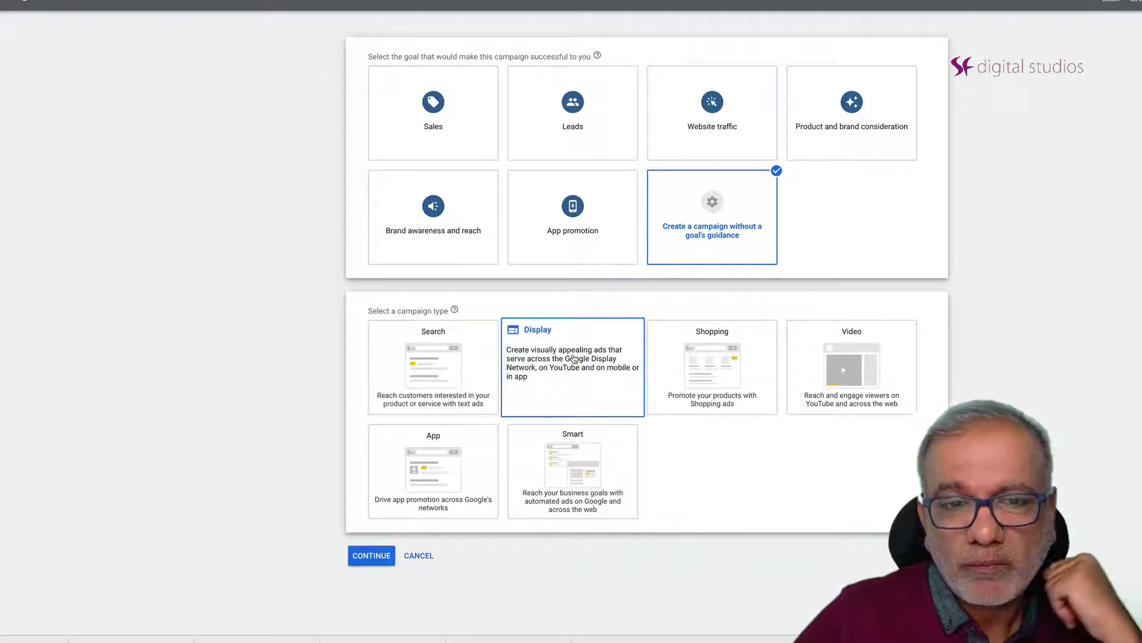
Step: Choose the Display campaign type with the Standard display campaign subtype
{"action": "left_click", "coordinate": [574, 359]}
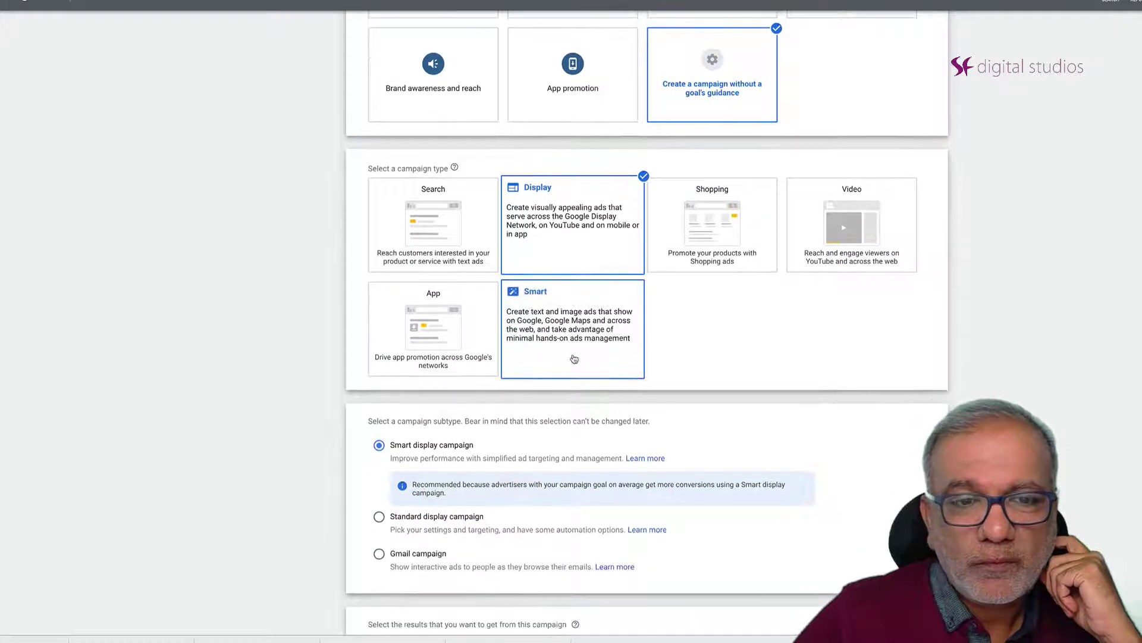
{"action": "scroll", "coordinate": [574, 358], "scroll_direction": "down", "scroll_amount": 2}
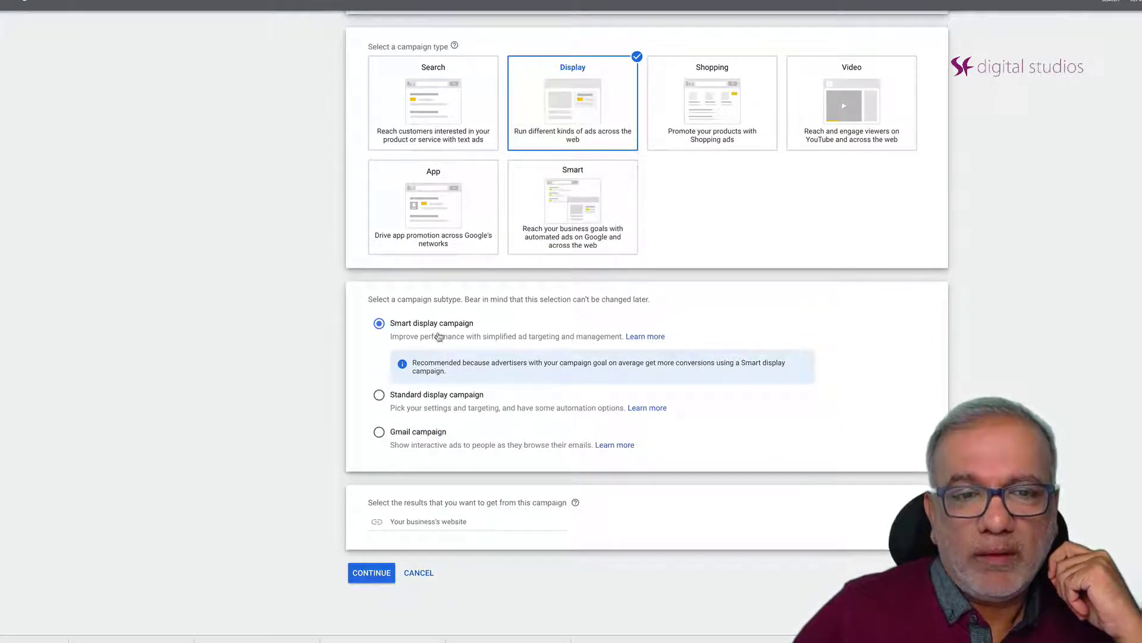
{"action": "left_click", "coordinate": [403, 405]}
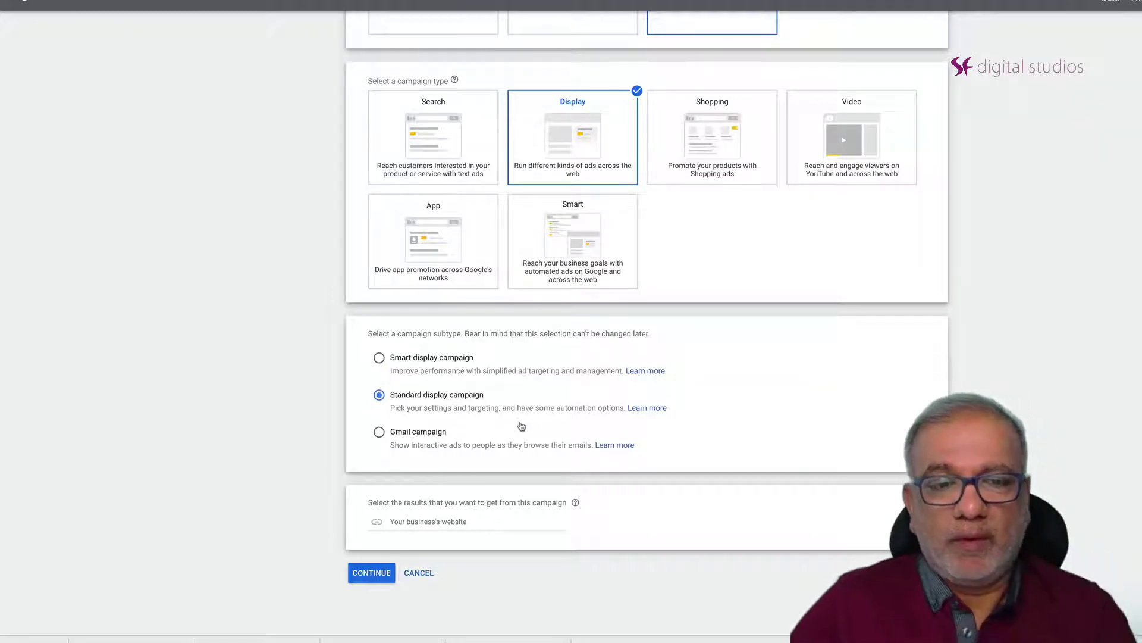
{"action": "left_click", "coordinate": [443, 518]}
{"action": "type", "text": "www.sfdigital.co"}
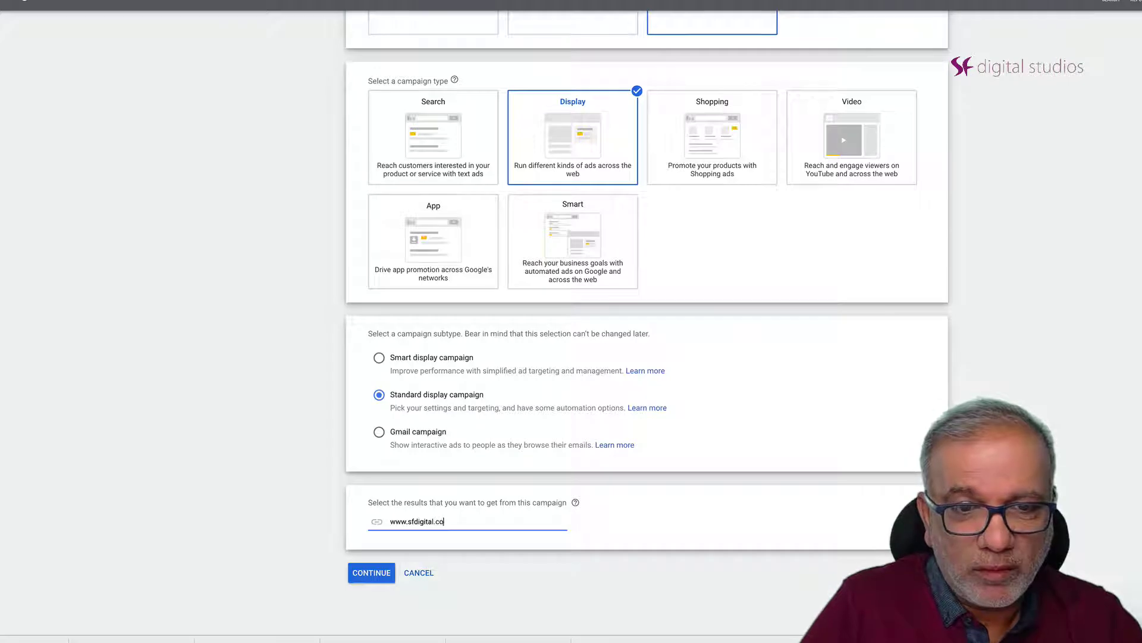
{"action": "type", "text": ".uk"}
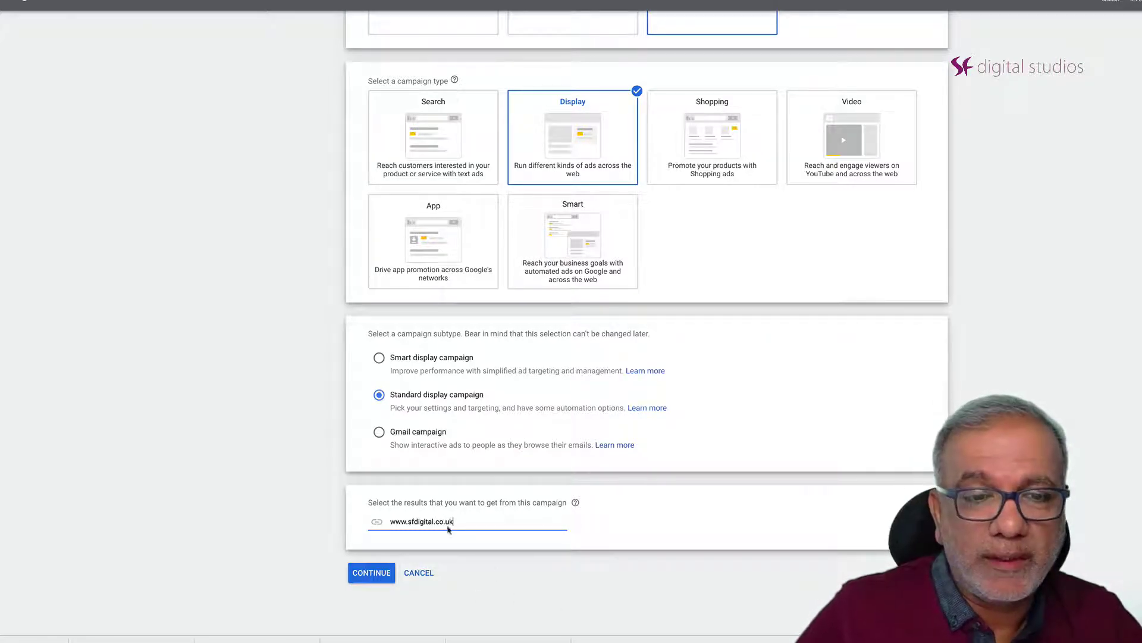
{"action": "left_click", "coordinate": [575, 502]}
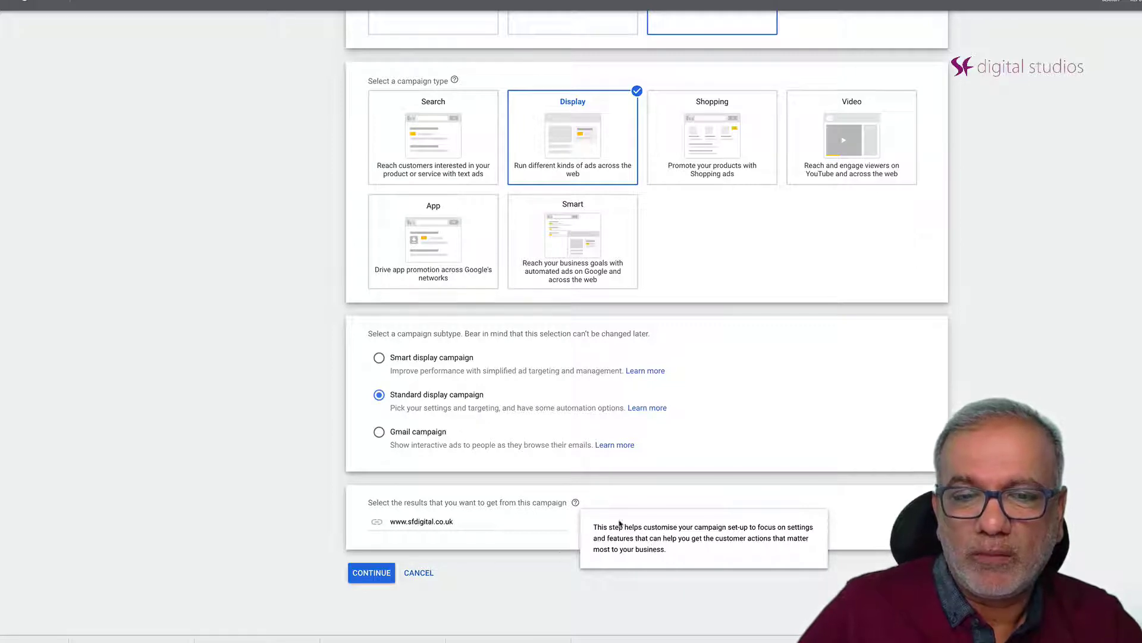
{"action": "left_click", "coordinate": [460, 522]}
{"action": "left_click_drag", "start_coordinate": [459, 522], "coordinate": [392, 518]}
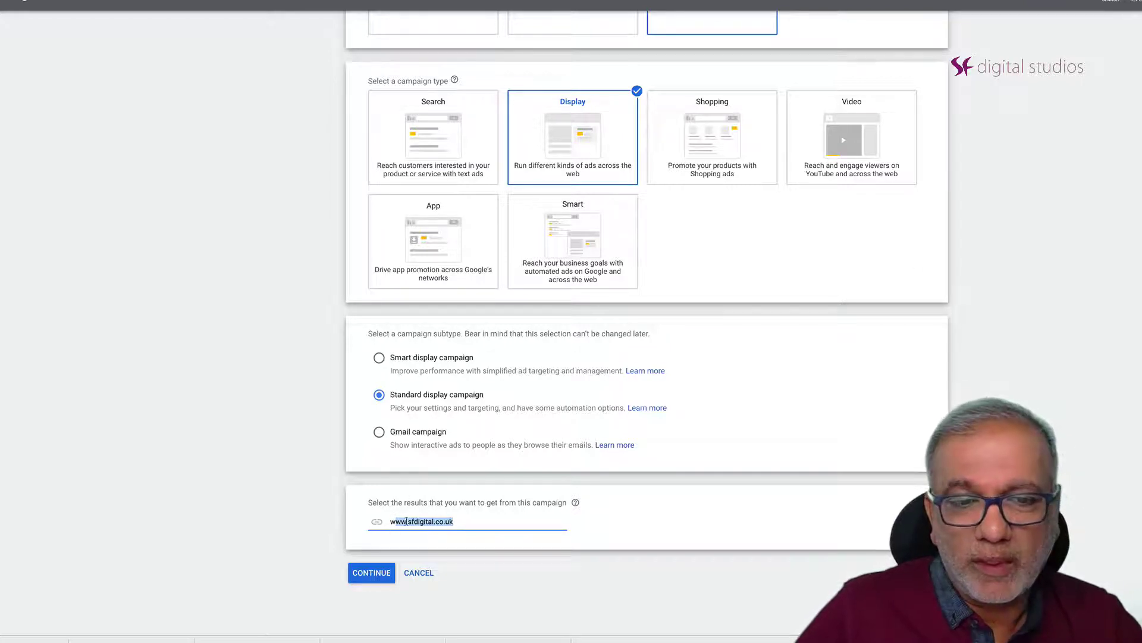
Step: Continue to campaign settings and replace the default name Display-14 with 'GDN Campaign'
{"action": "left_click", "coordinate": [378, 574]}
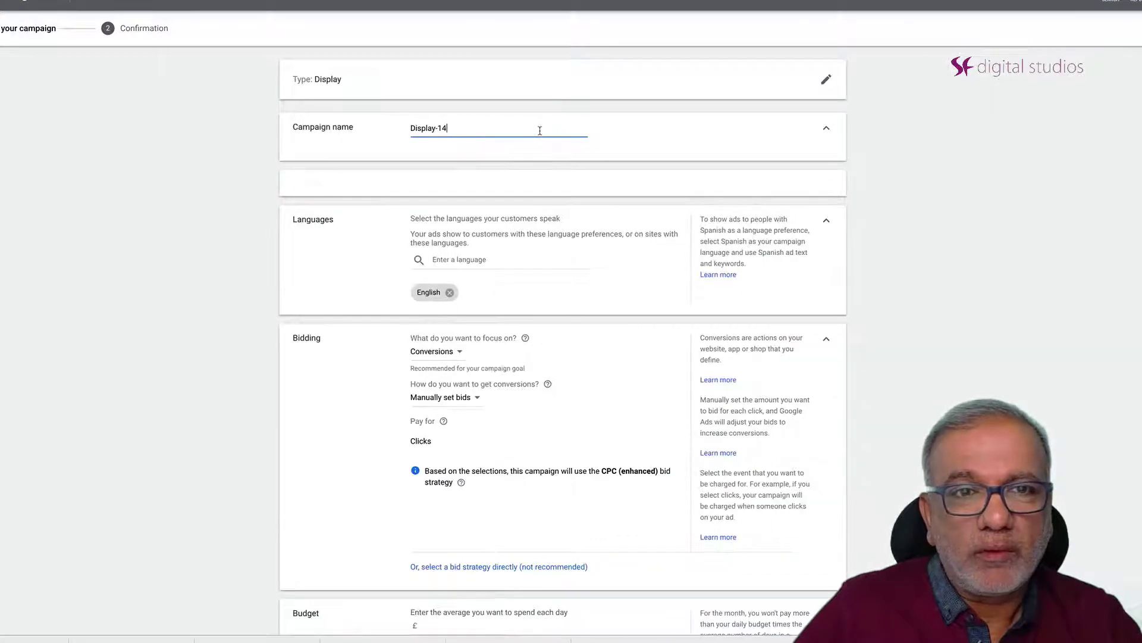
{"action": "key", "text": "shift+Left"}
{"action": "key", "text": "shift+Left"}
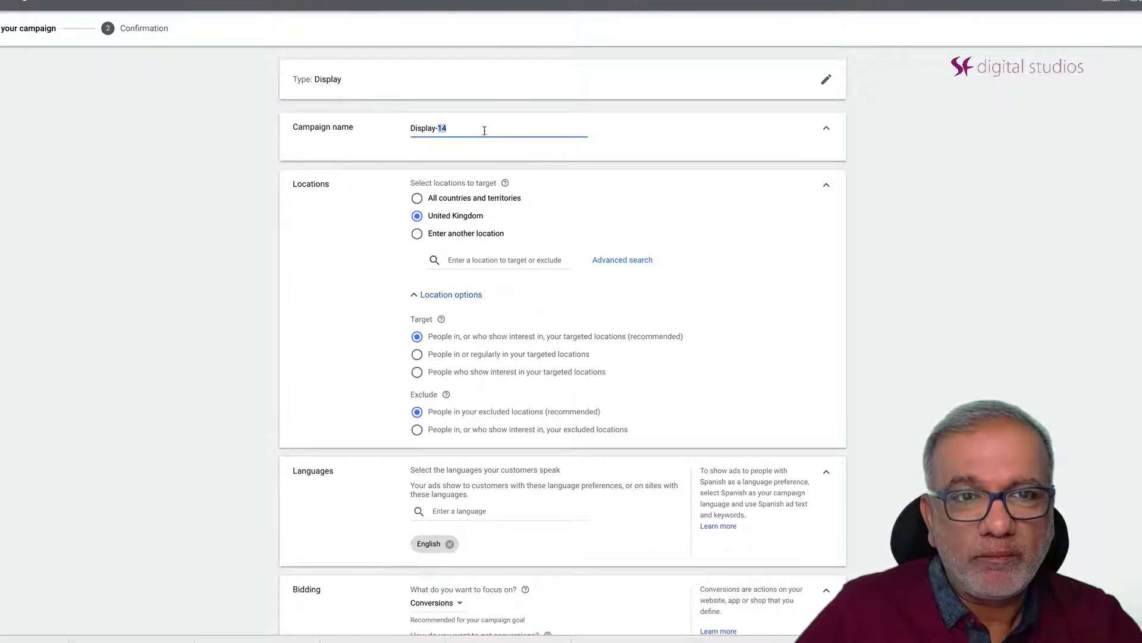
{"action": "triple_click", "coordinate": [447, 126]}
{"action": "type", "text": "GDN "}
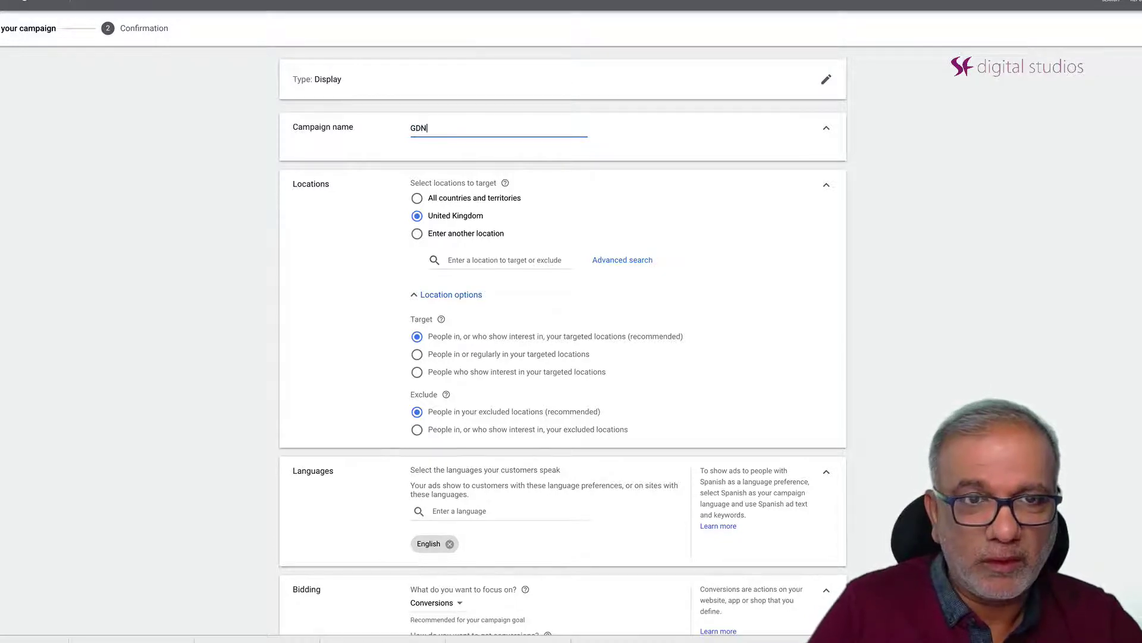
{"action": "type", "text": "Campaign"}
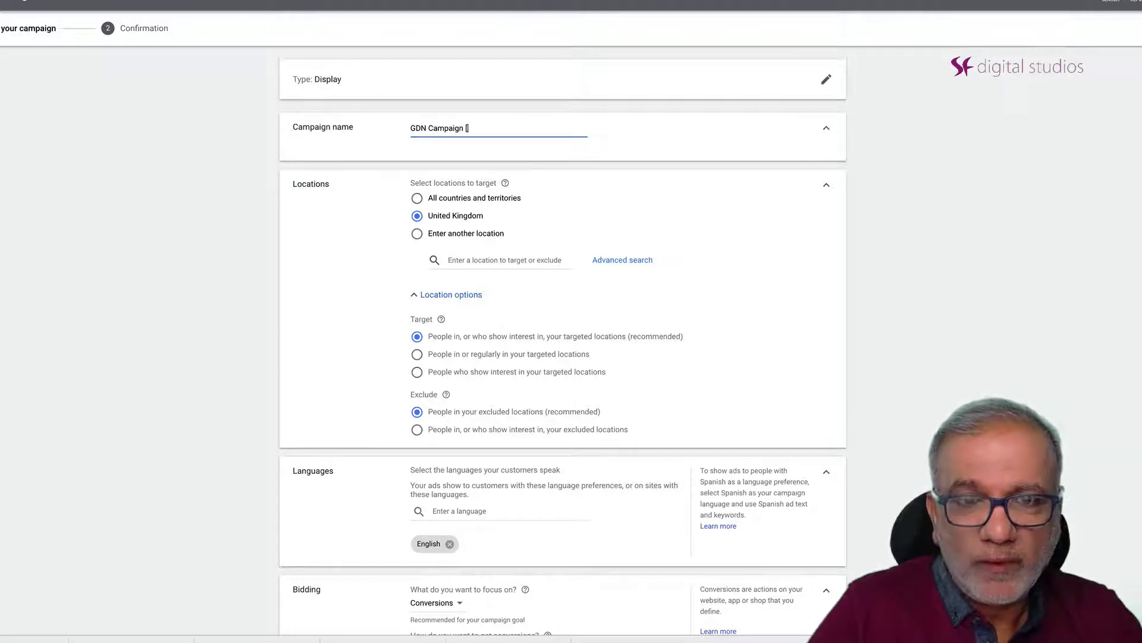
Step: Append '[UK GDN IMG 24/7 £10 CPA]' to the campaign name, correcting typos
{"action": "type", "text": "[UK"}
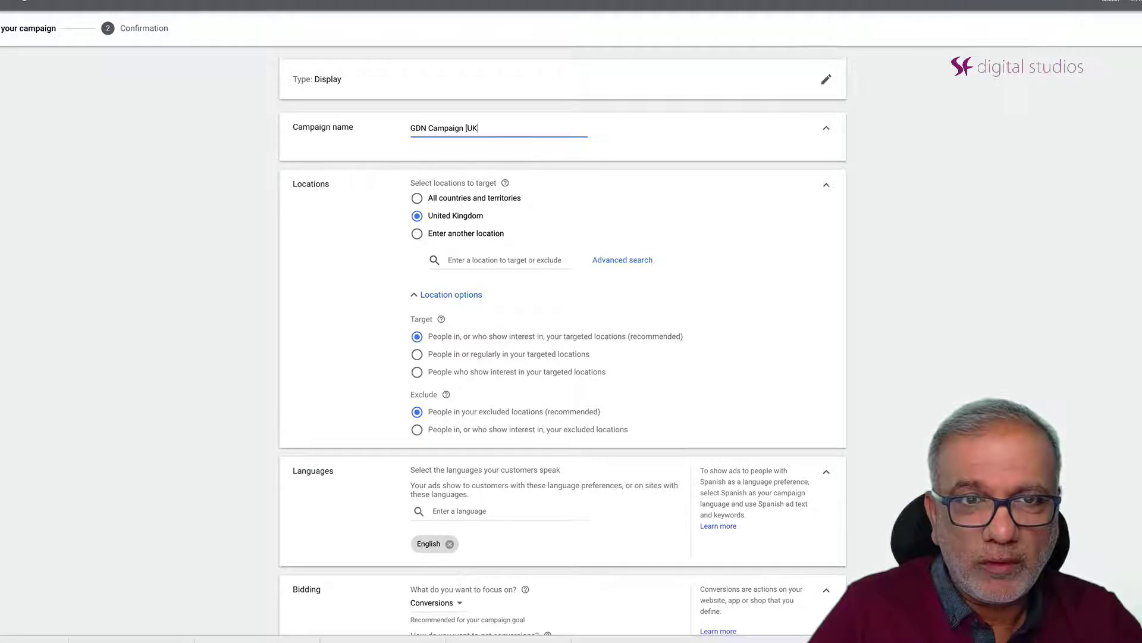
{"action": "type", "text": " GDN I"}
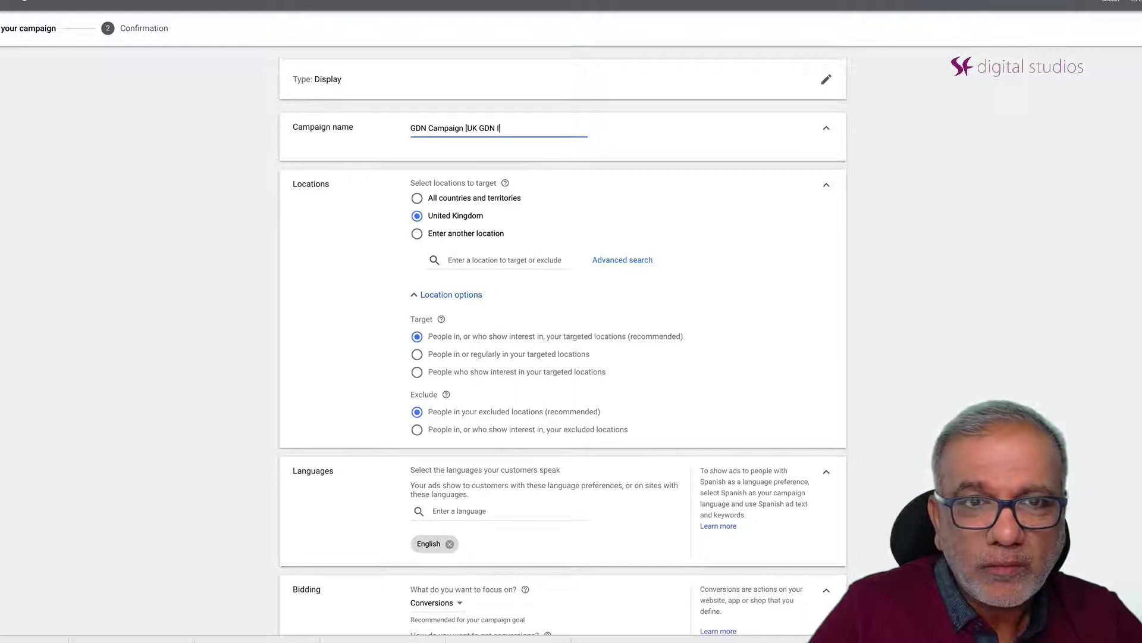
{"action": "type", "text": "MG"}
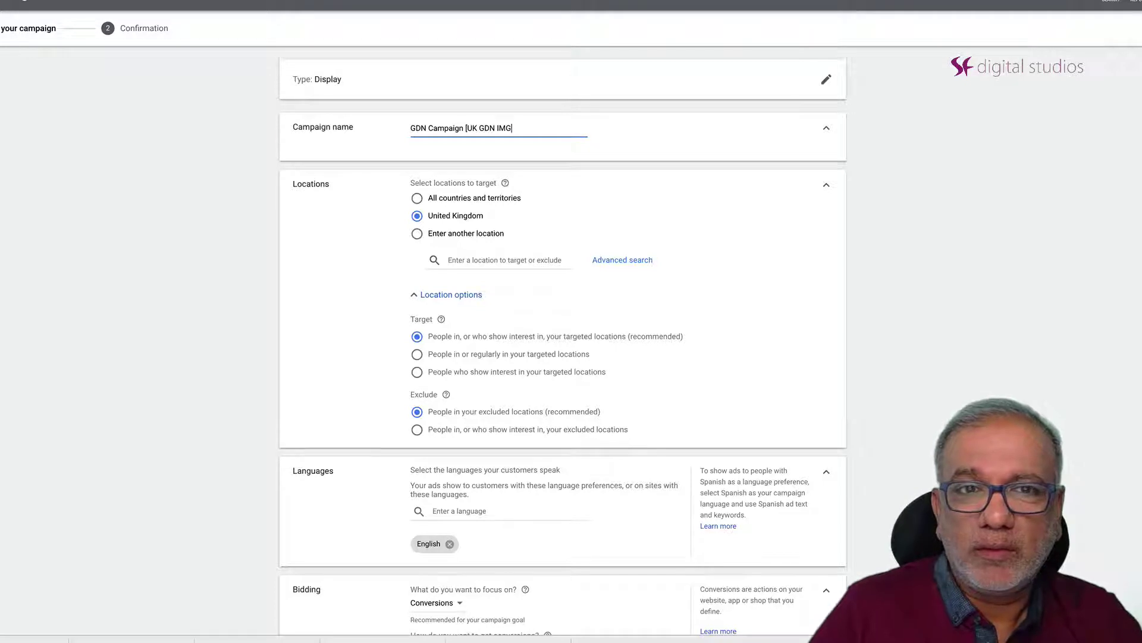
{"action": "key", "text": "BackSpace"}
{"action": "key", "text": "BackSpace"}
{"action": "type", "text": "TXT"}
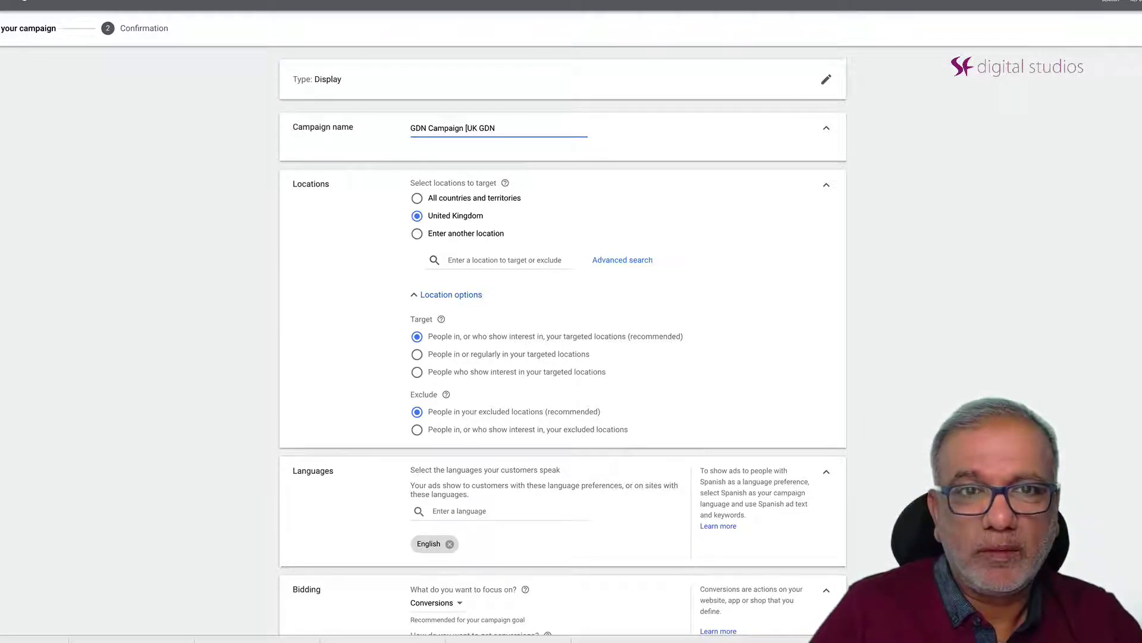
{"action": "type", "text": "IMG"}
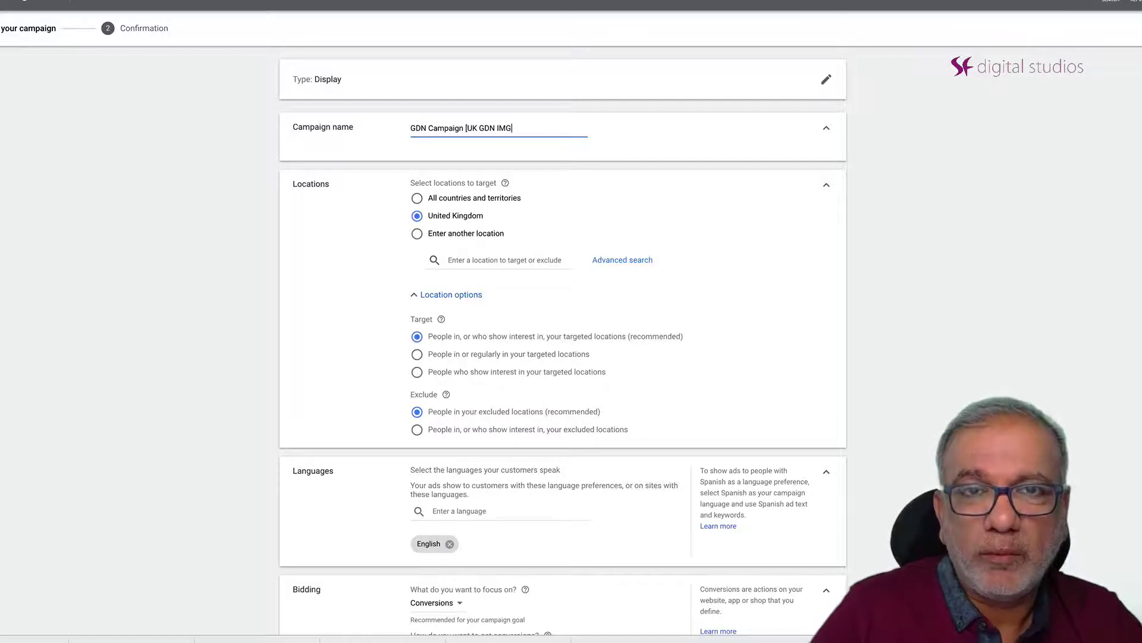
{"action": "type", "text": " 24/7 £"}
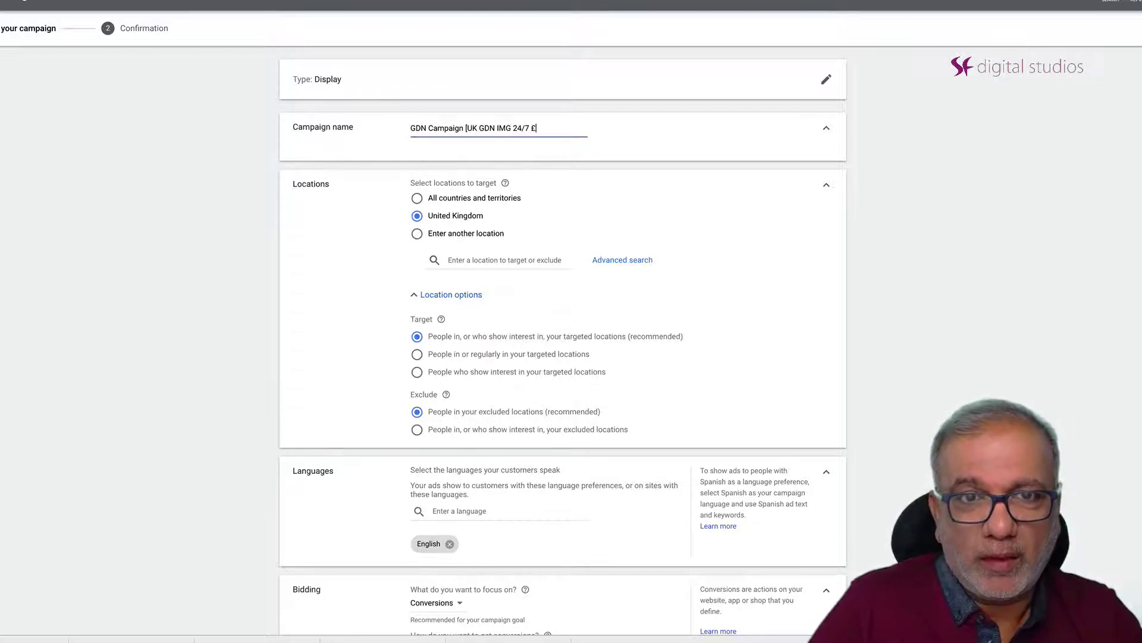
{"action": "type", "text": "10 CPA"}
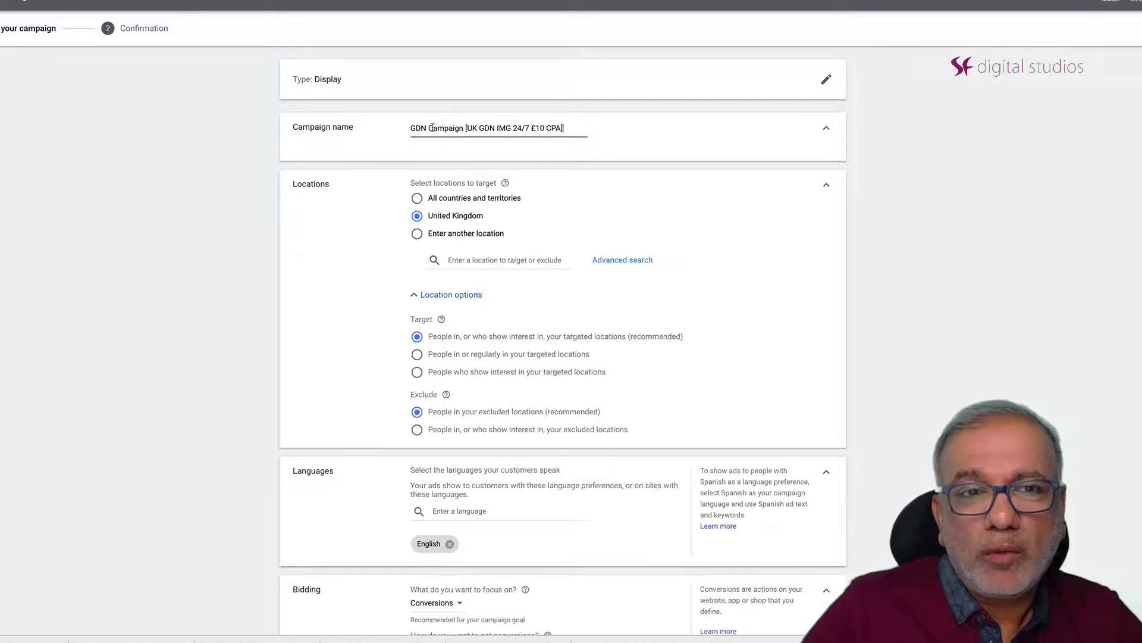
Step: Replace 'GDN' at the start of the campaign name with 'Keyword'
{"action": "left_click_drag", "start_coordinate": [411, 131], "coordinate": [425, 127]}
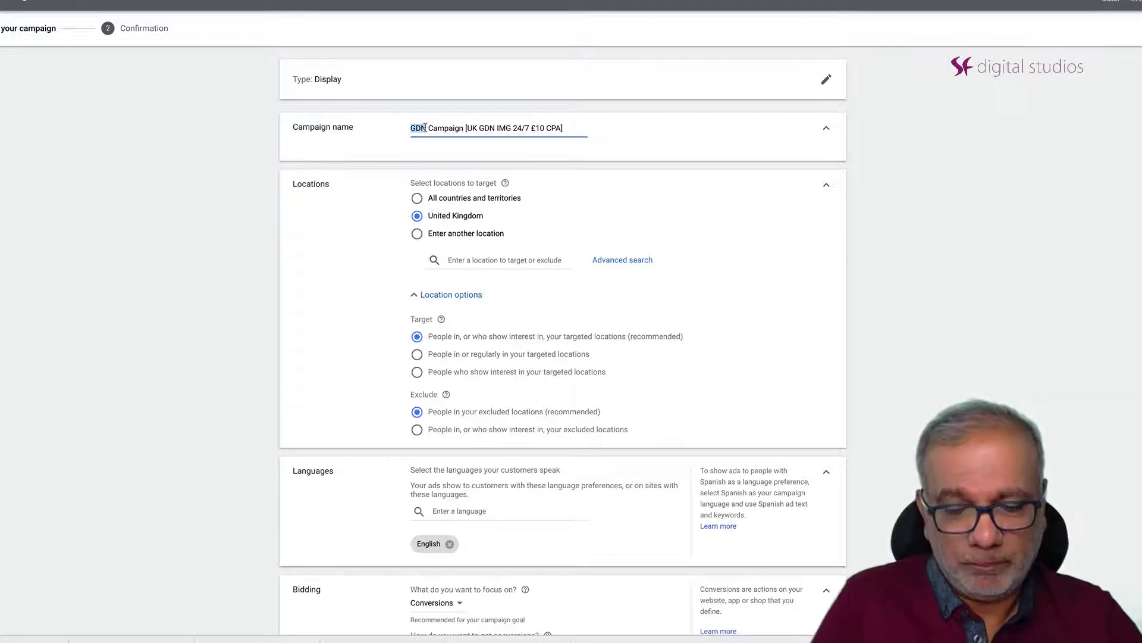
{"action": "type", "text": "Keyword"}
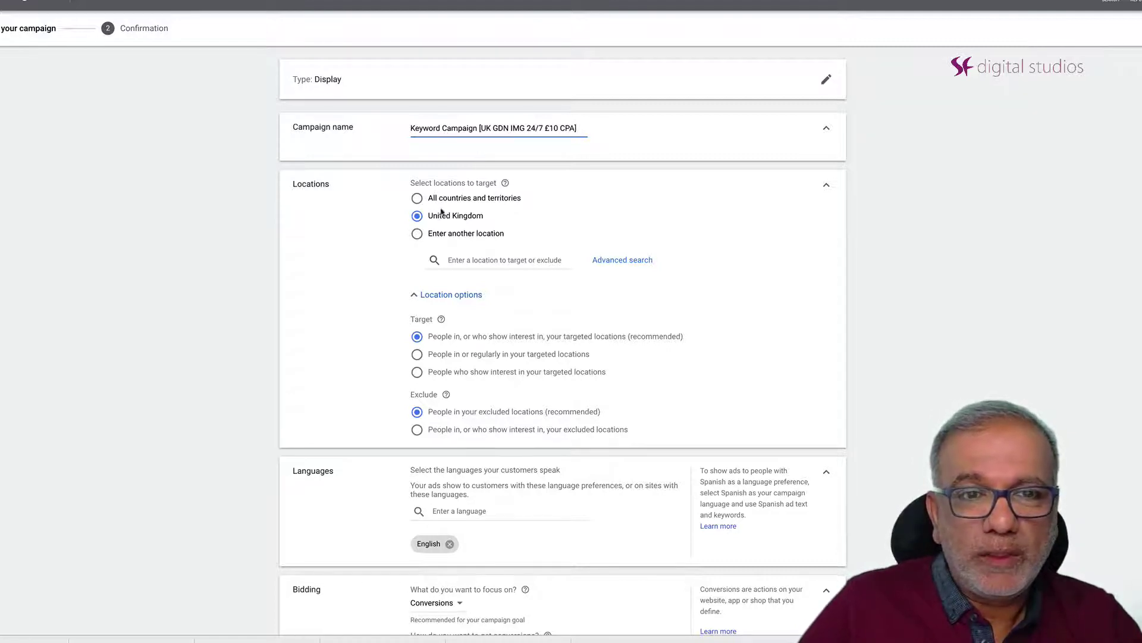
Step: Limit targeting to people in or regularly in the United Kingdom
{"action": "scroll", "coordinate": [453, 269], "scroll_direction": "down", "scroll_amount": 2}
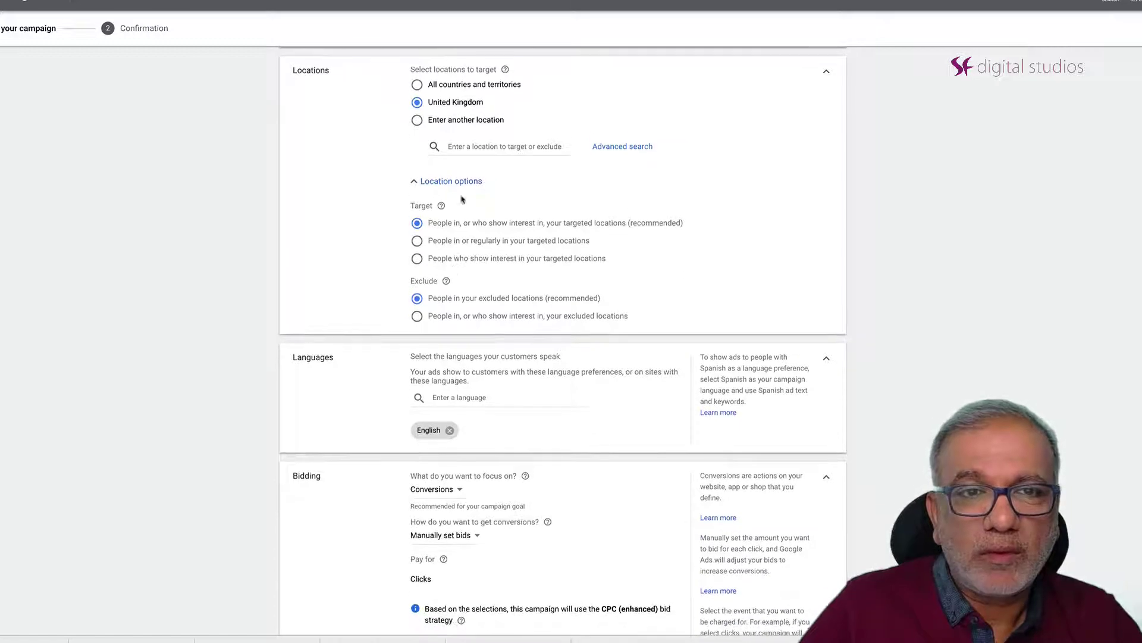
{"action": "left_click", "coordinate": [448, 184]}
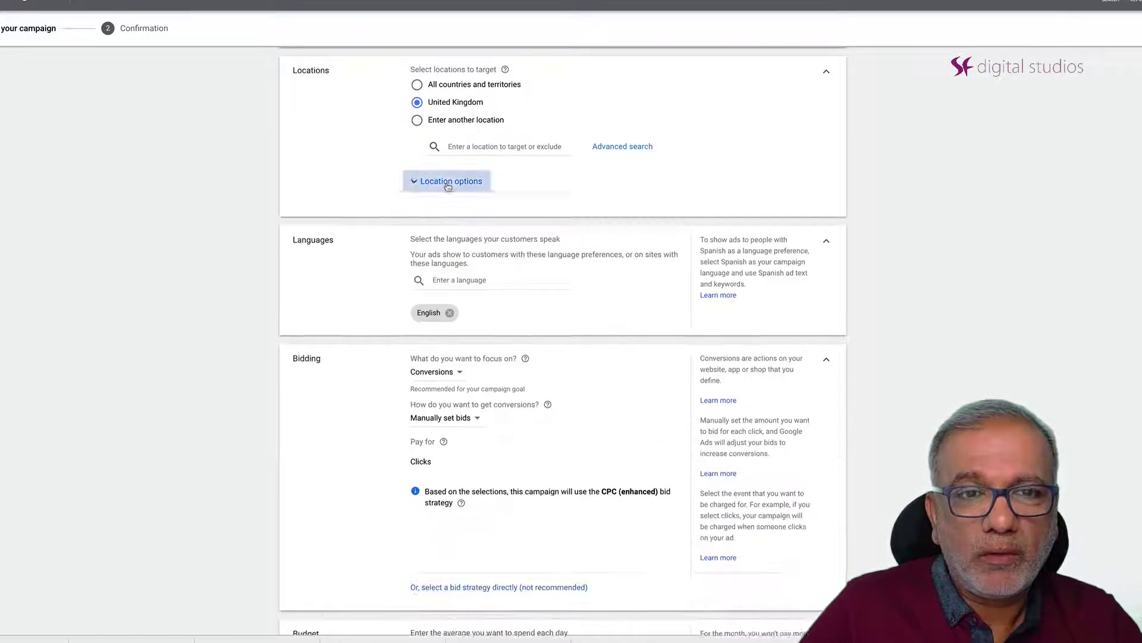
{"action": "left_click", "coordinate": [448, 184]}
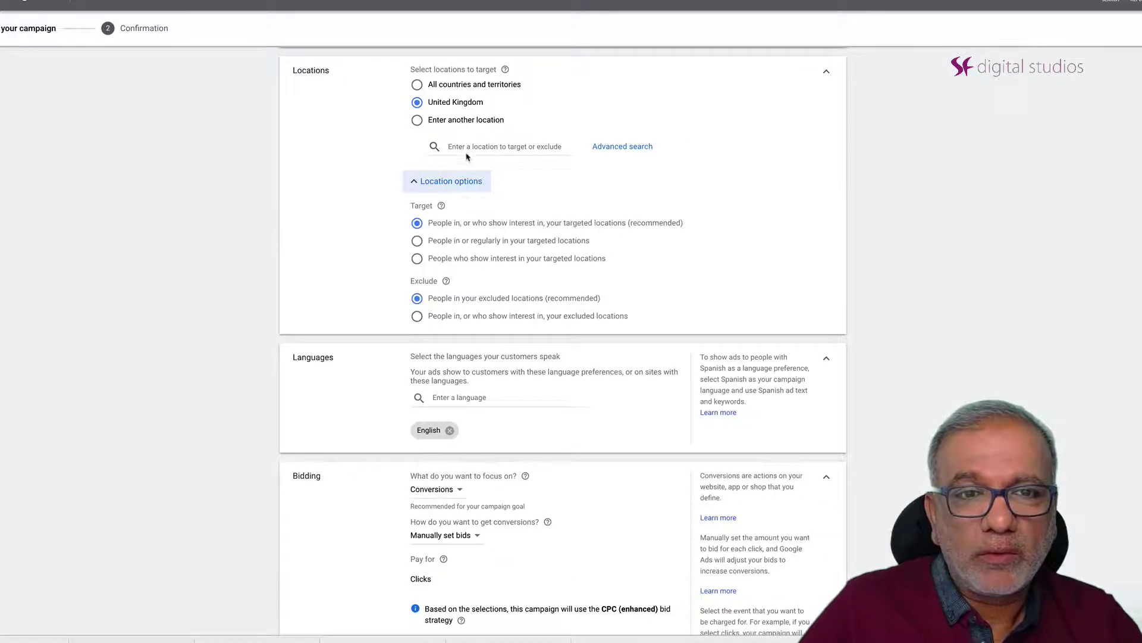
{"action": "left_click", "coordinate": [615, 149]}
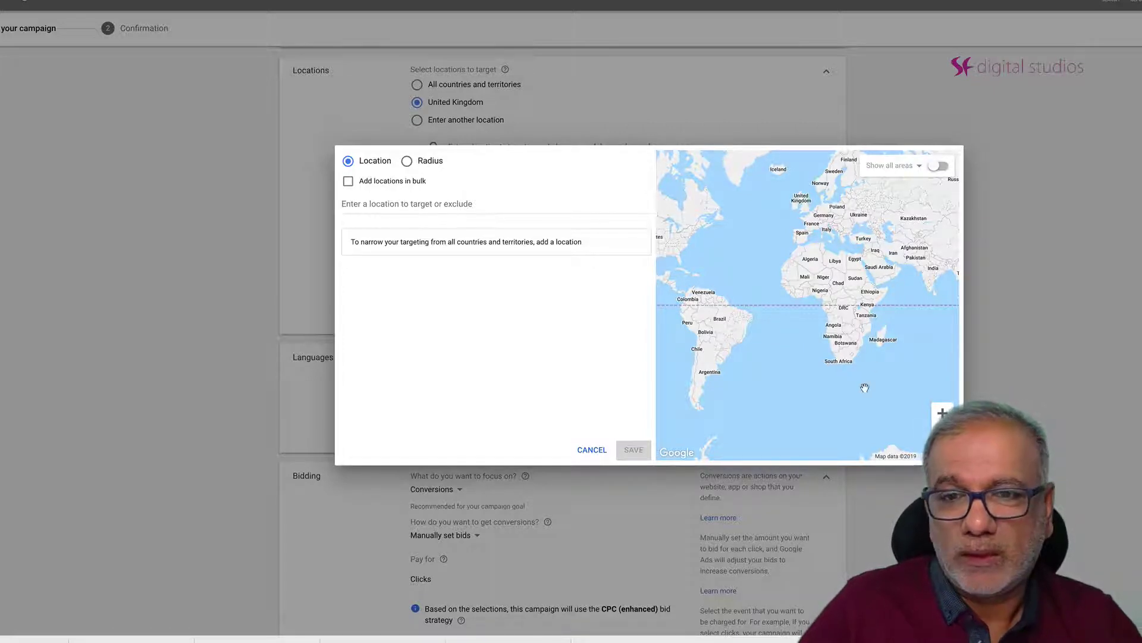
{"action": "left_click", "coordinate": [593, 449]}
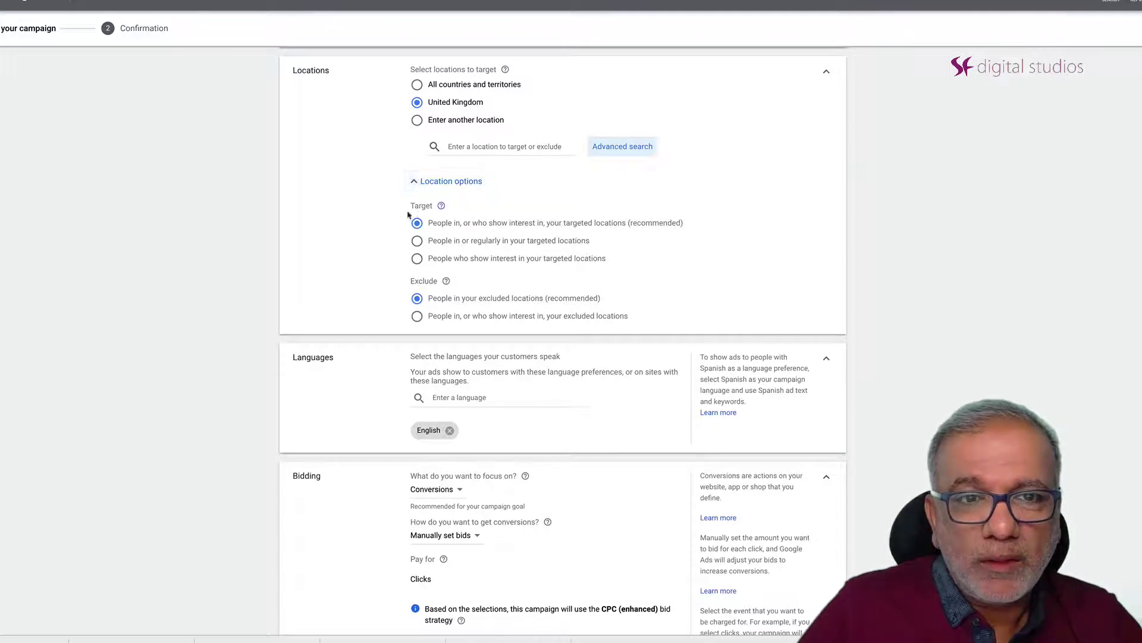
{"action": "left_click", "coordinate": [468, 245]}
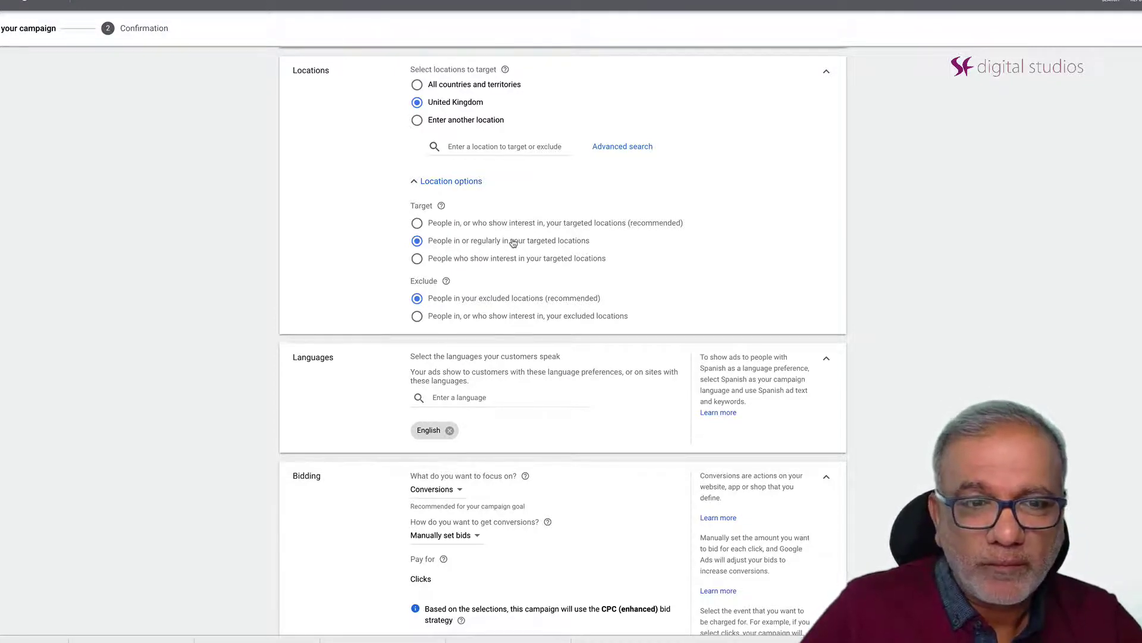
{"action": "scroll", "coordinate": [513, 243], "scroll_direction": "down", "scroll_amount": 2}
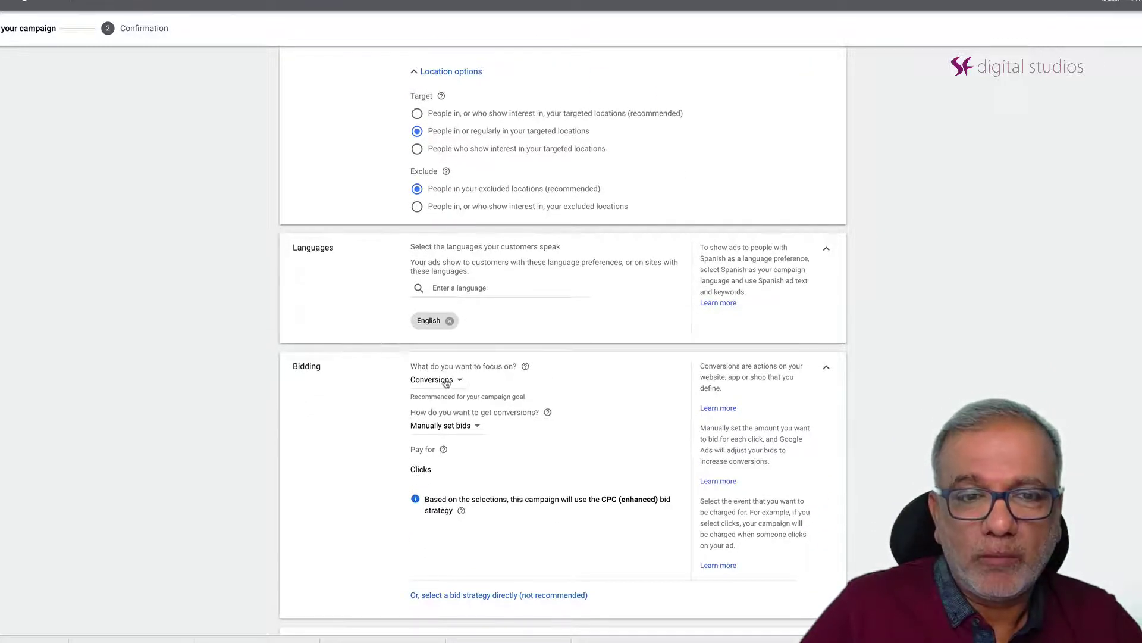
{"action": "scroll", "coordinate": [443, 386], "scroll_direction": "down", "scroll_amount": 1}
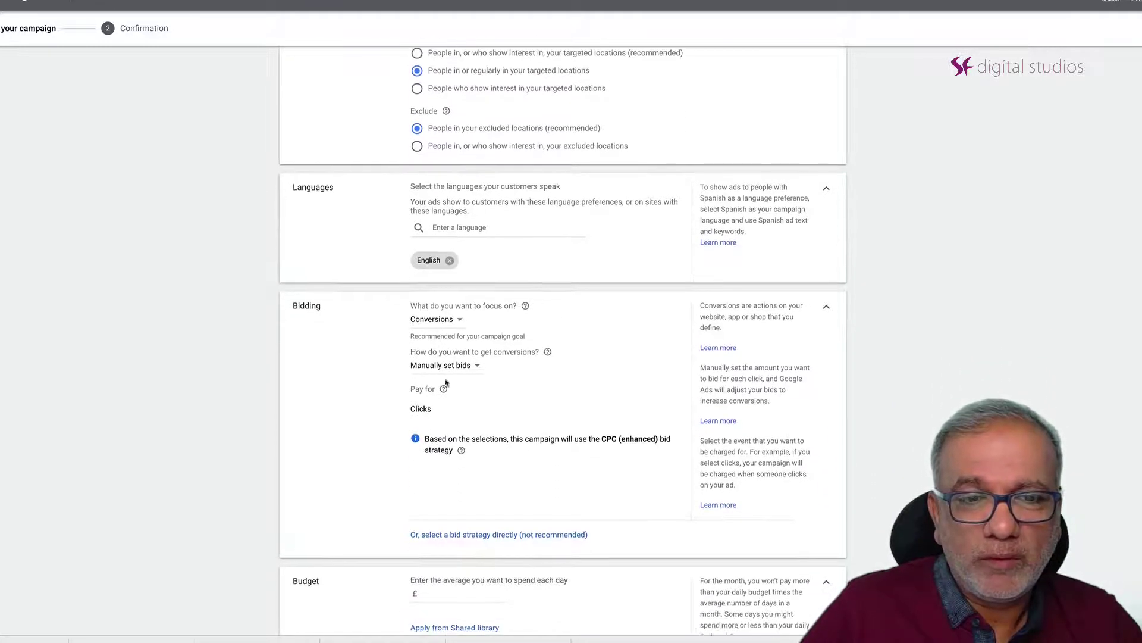
{"action": "left_click", "coordinate": [451, 320]}
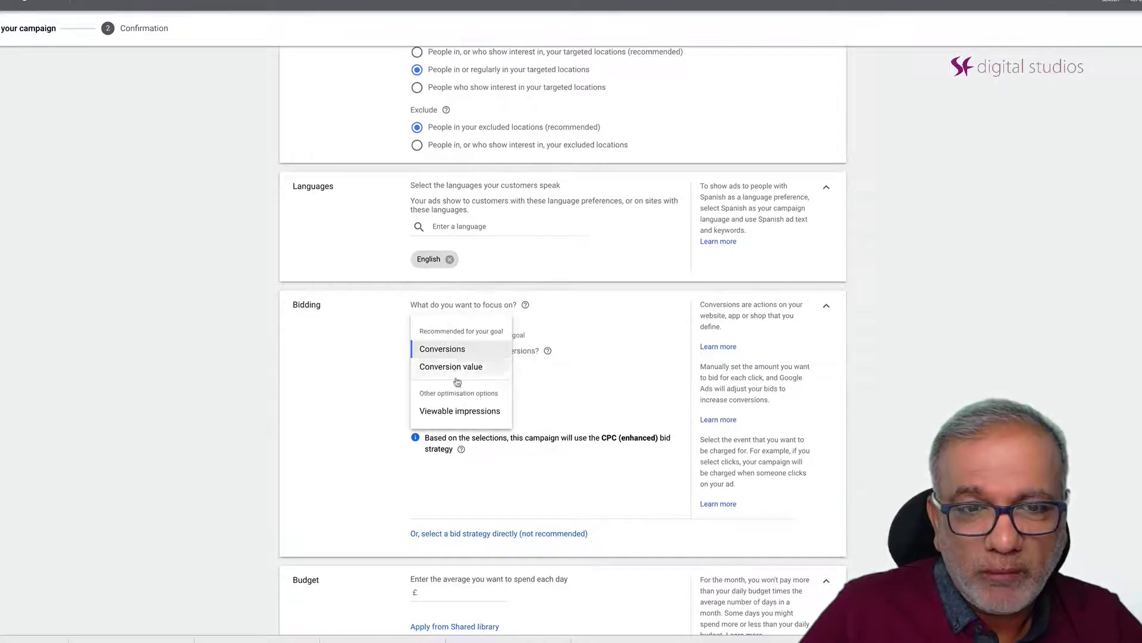
{"action": "left_click", "coordinate": [538, 396]}
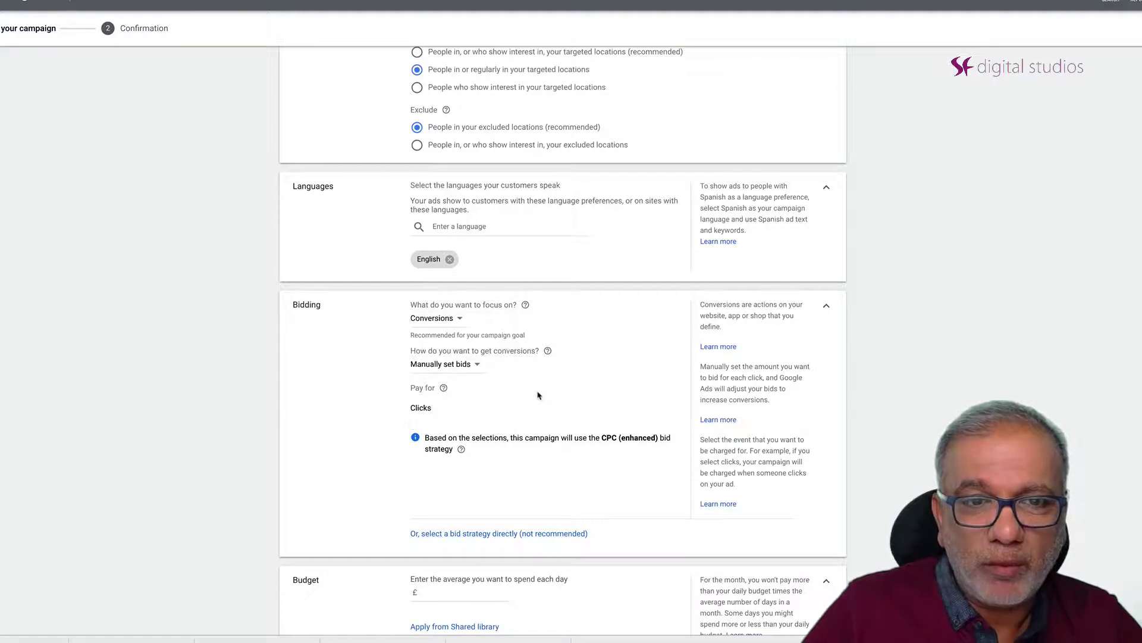
{"action": "left_click", "coordinate": [459, 367]}
{"action": "mouse_move", "coordinate": [447, 375]}
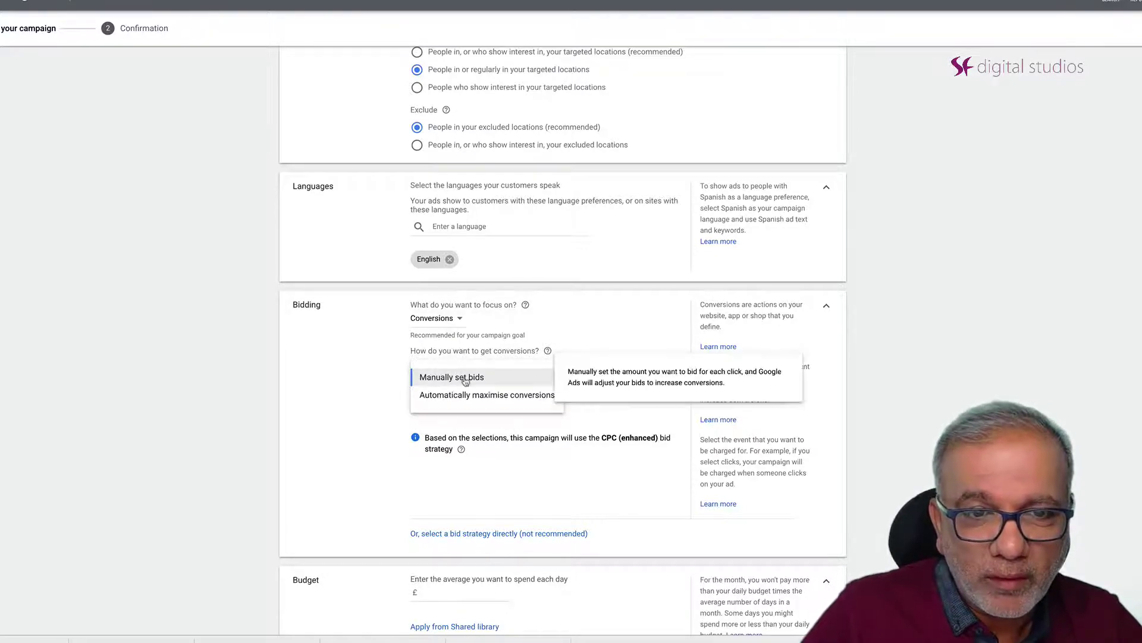
{"action": "left_click", "coordinate": [439, 320]}
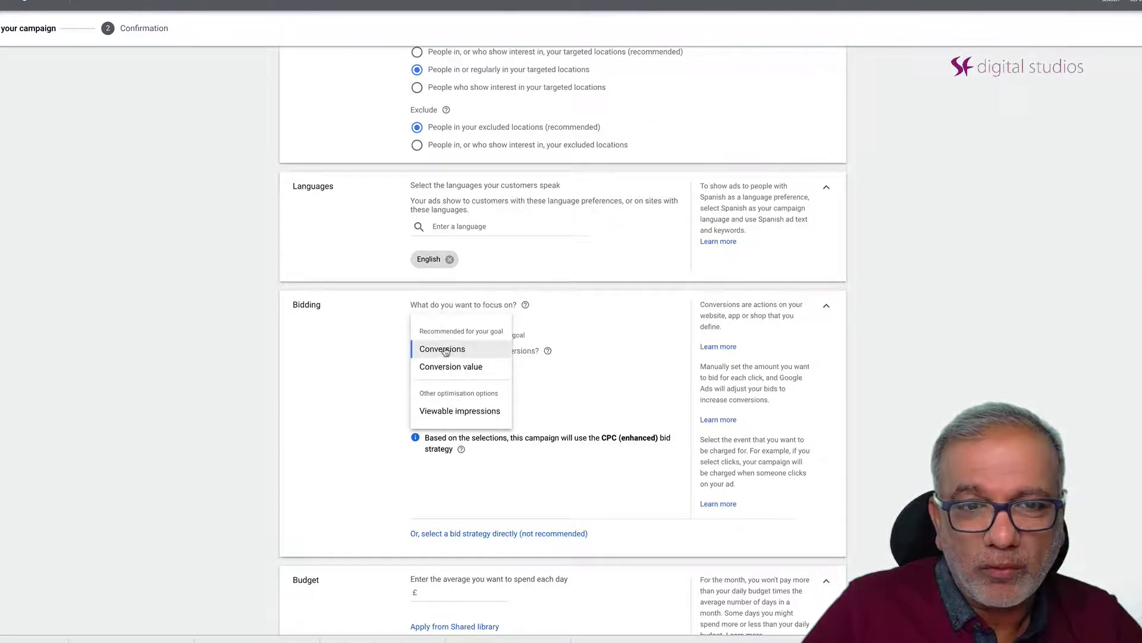
{"action": "mouse_move", "coordinate": [443, 356]}
{"action": "left_click", "coordinate": [379, 386]}
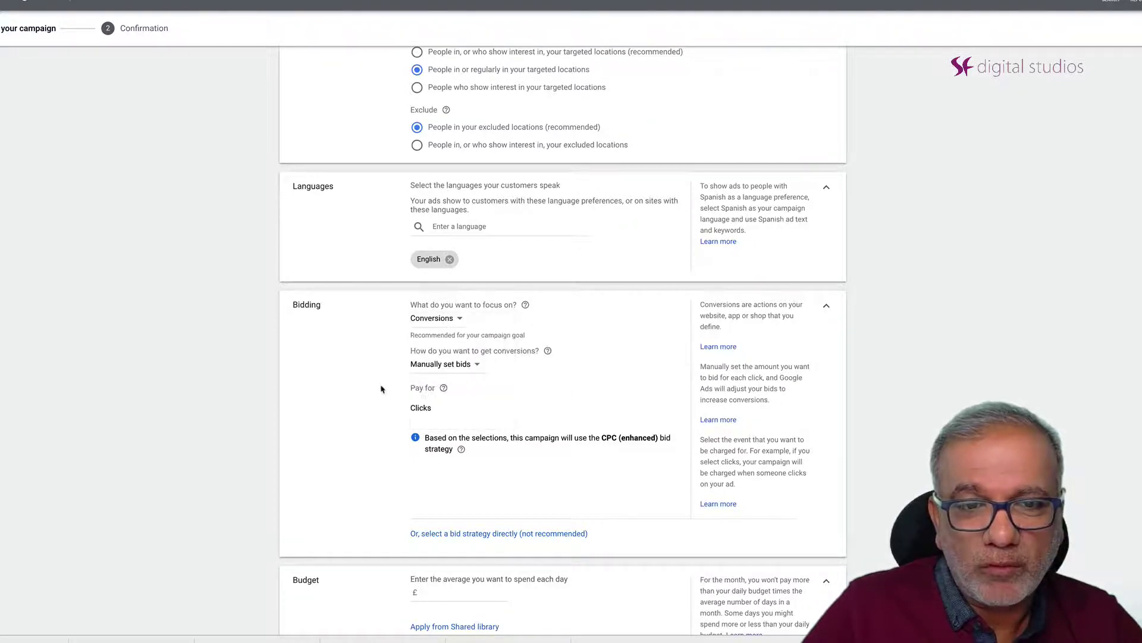
Step: Select Manual CPC directly as the bid strategy and untick Enhanced CPC
{"action": "left_click", "coordinate": [465, 534]}
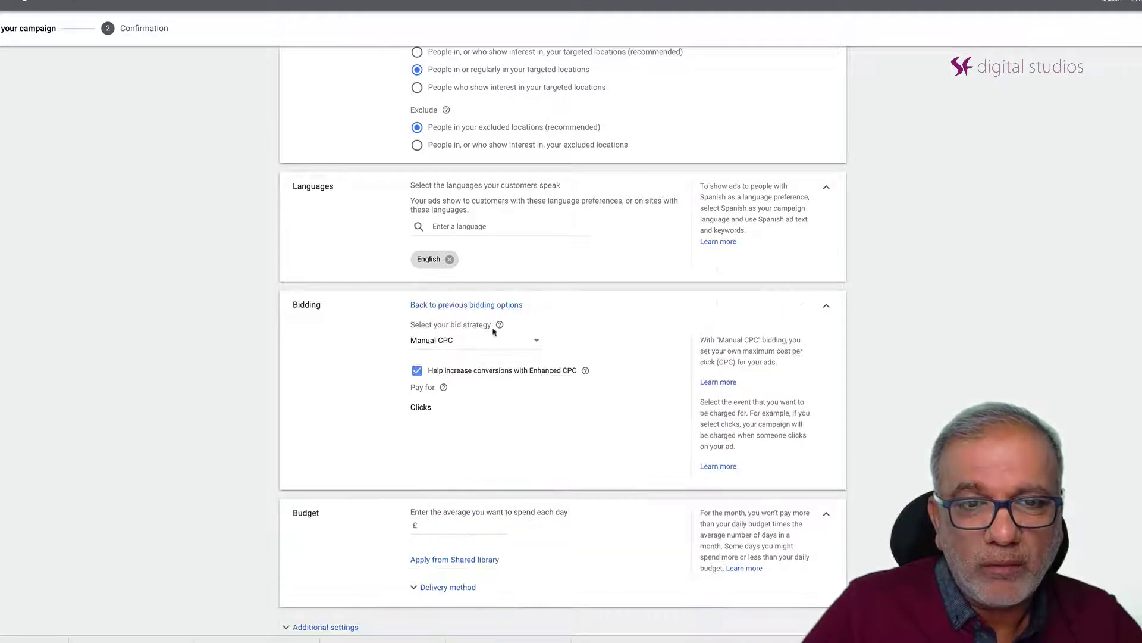
{"action": "left_click", "coordinate": [488, 343]}
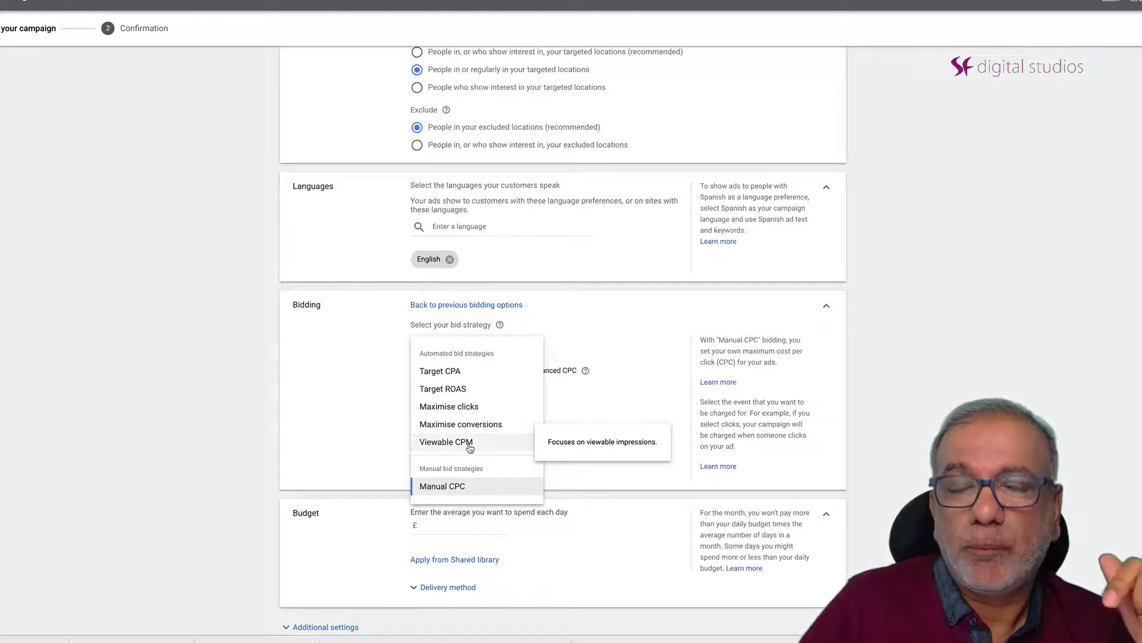
{"action": "left_click", "coordinate": [383, 449]}
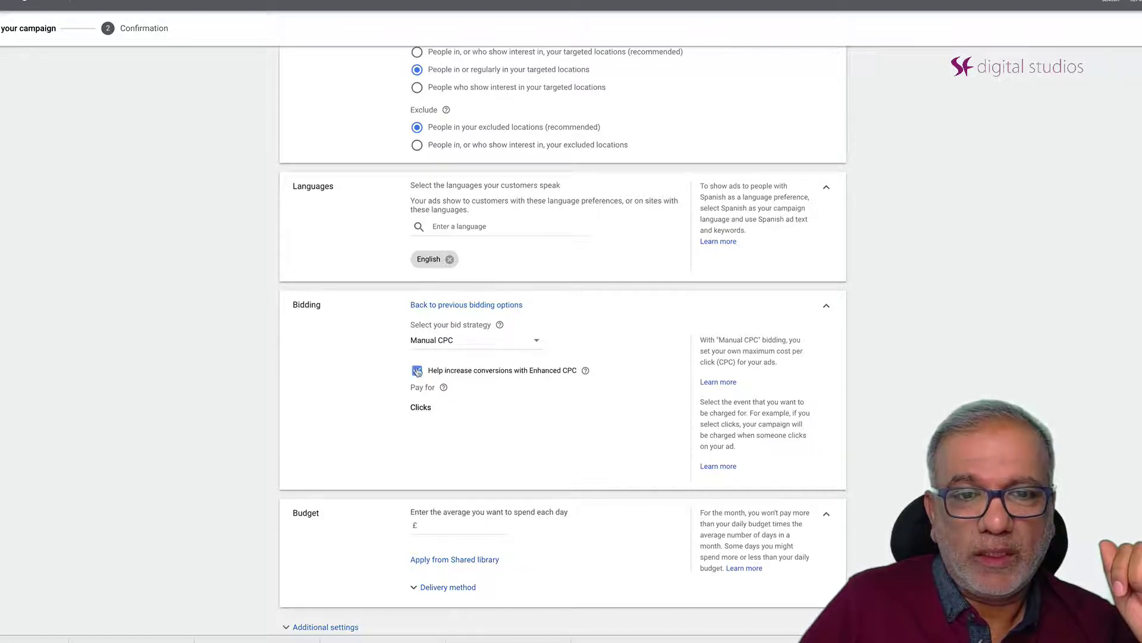
{"action": "left_click", "coordinate": [417, 371]}
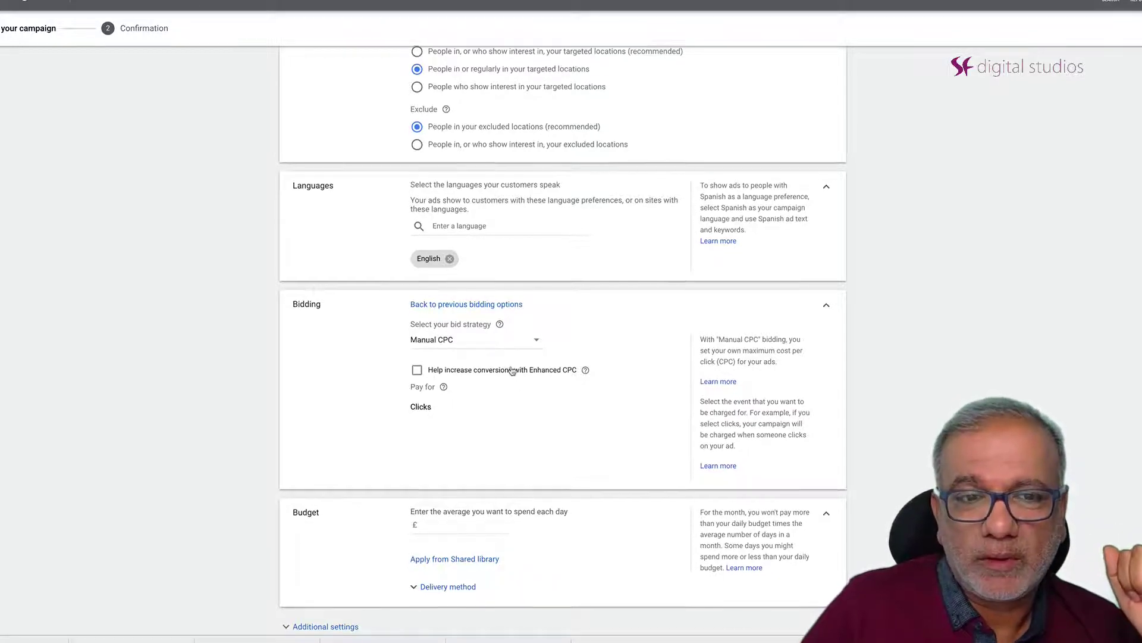
Step: Enter a £20 average daily budget and show the delivery method options
{"action": "scroll", "coordinate": [511, 370], "scroll_direction": "down", "scroll_amount": 3}
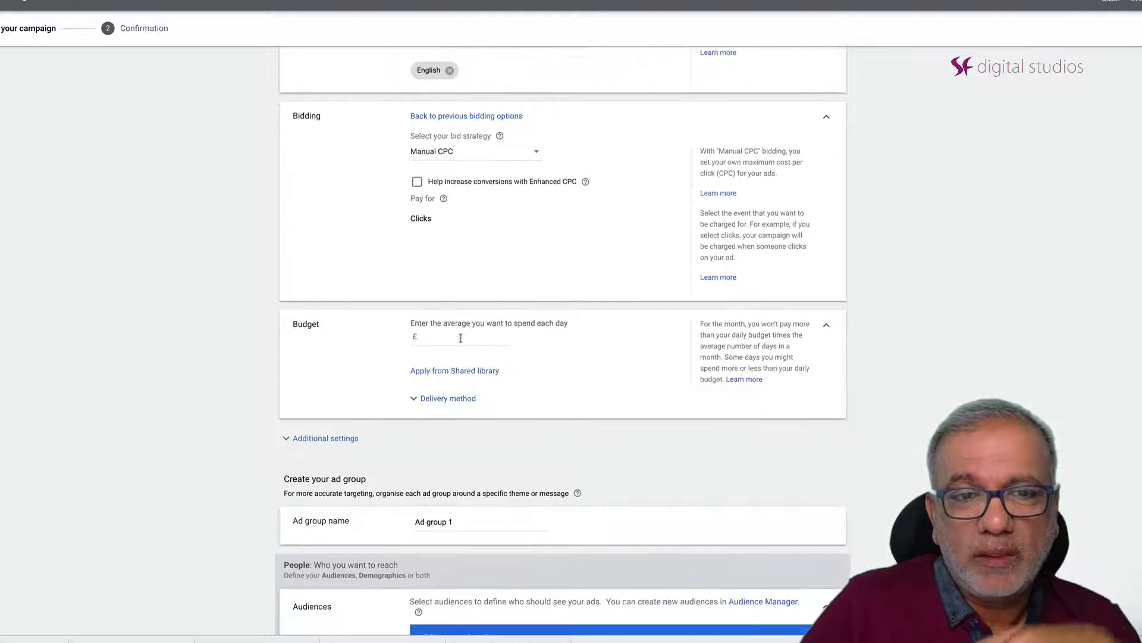
{"action": "left_click", "coordinate": [459, 337]}
{"action": "type", "text": "20"}
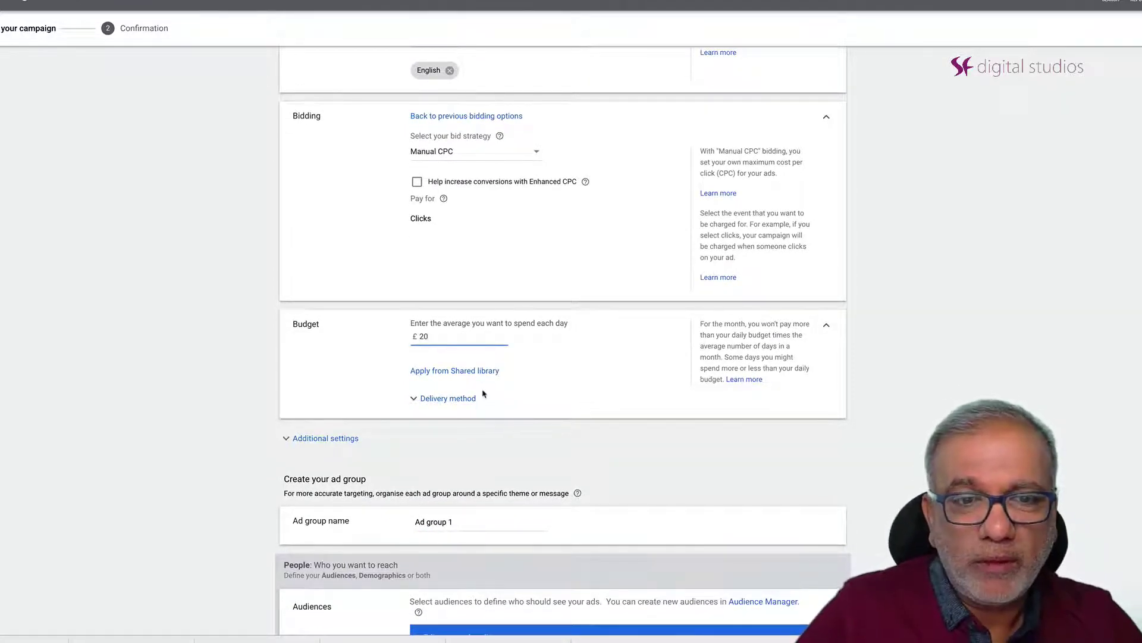
{"action": "left_click", "coordinate": [458, 406]}
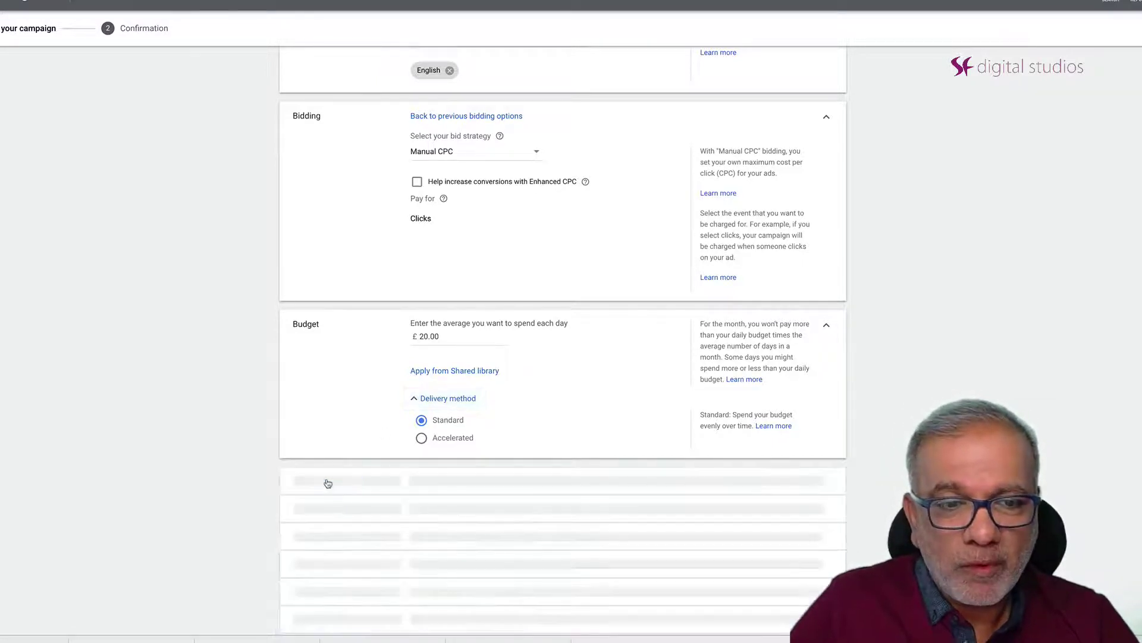
Step: Set ad rotation to 'Do not optimise: Rotate ads indefinitely'
{"action": "scroll", "coordinate": [327, 483], "scroll_direction": "down", "scroll_amount": 2}
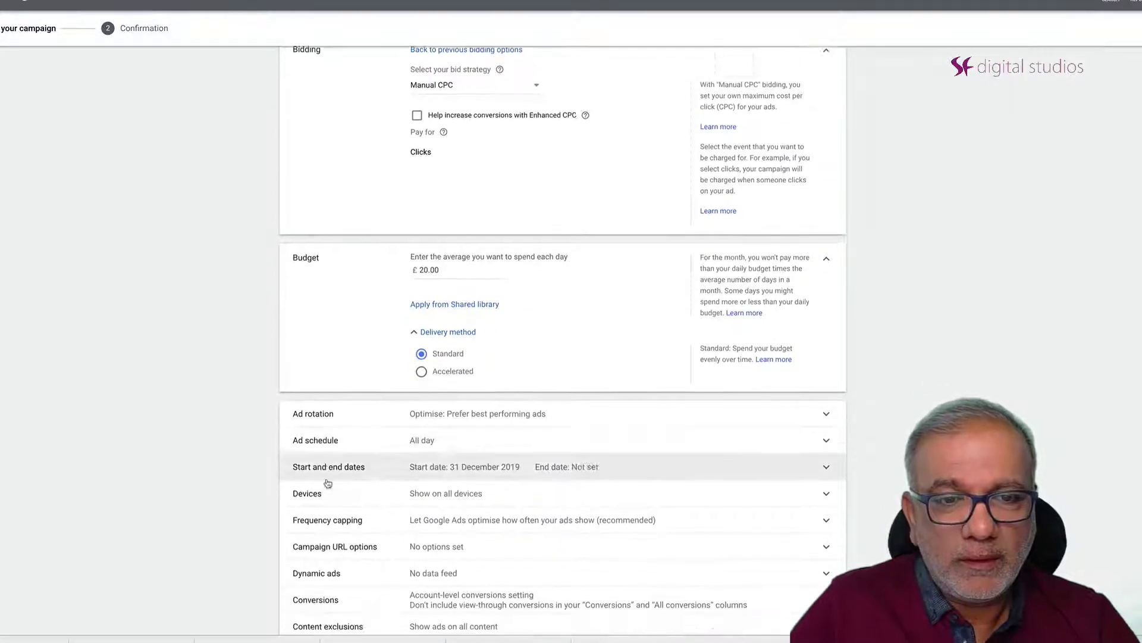
{"action": "scroll", "coordinate": [328, 483], "scroll_direction": "down", "scroll_amount": 1}
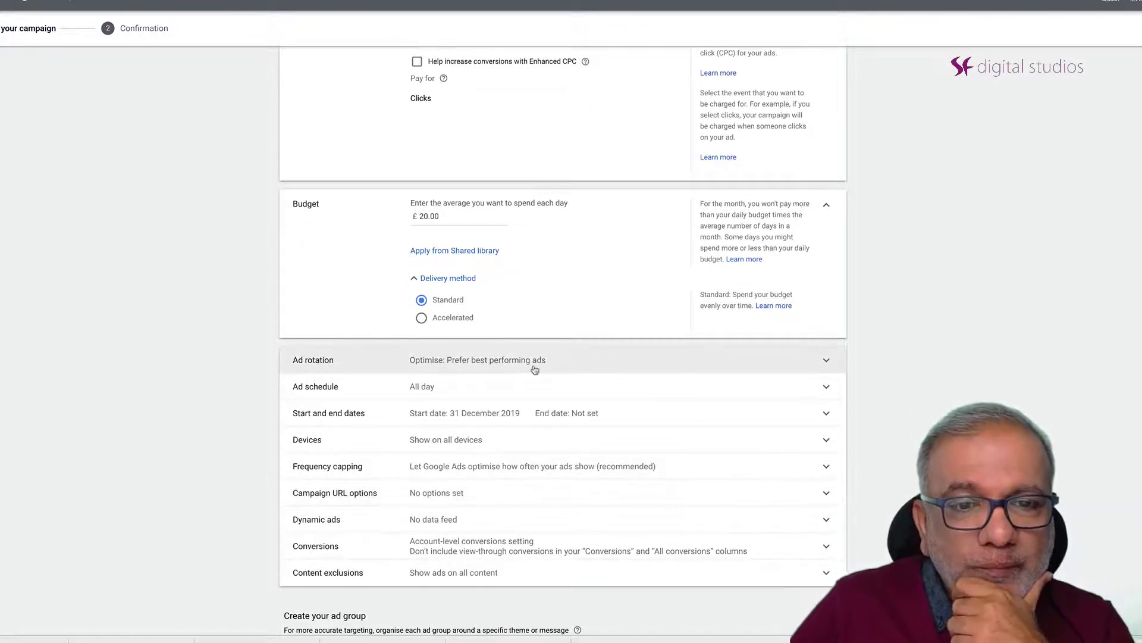
{"action": "left_click", "coordinate": [535, 370]}
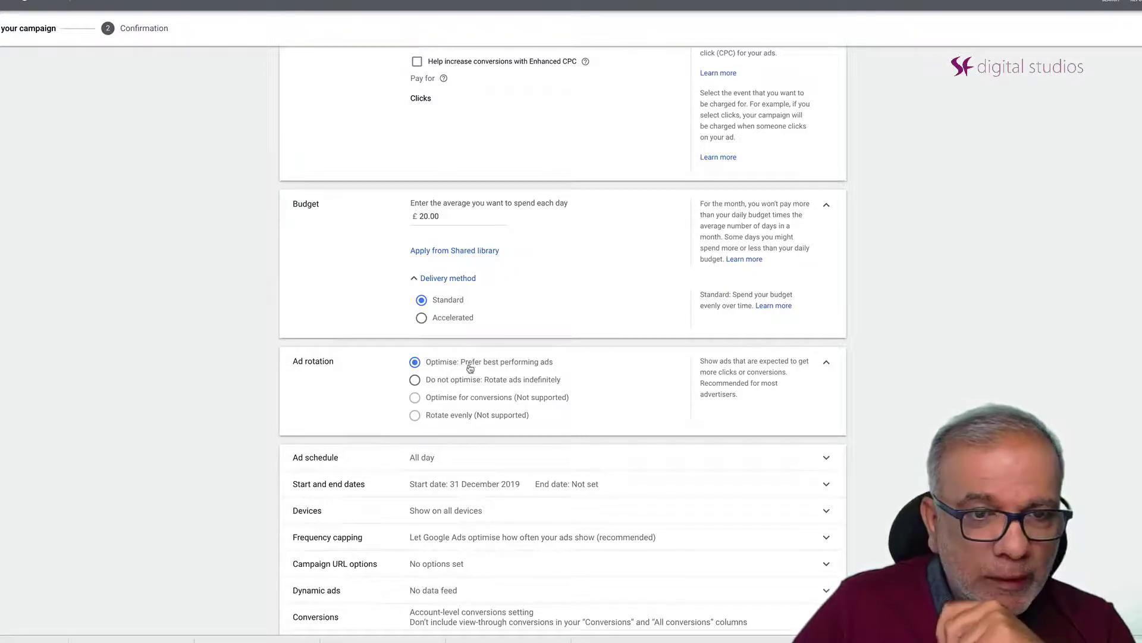
{"action": "left_click", "coordinate": [454, 381]}
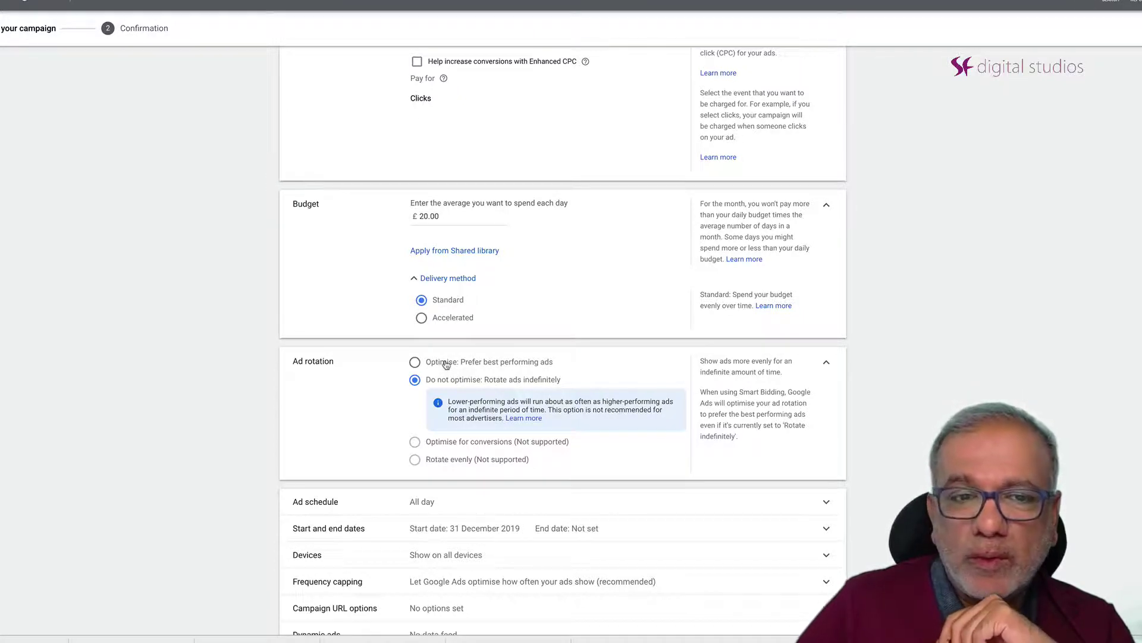
{"action": "left_click", "coordinate": [446, 365]}
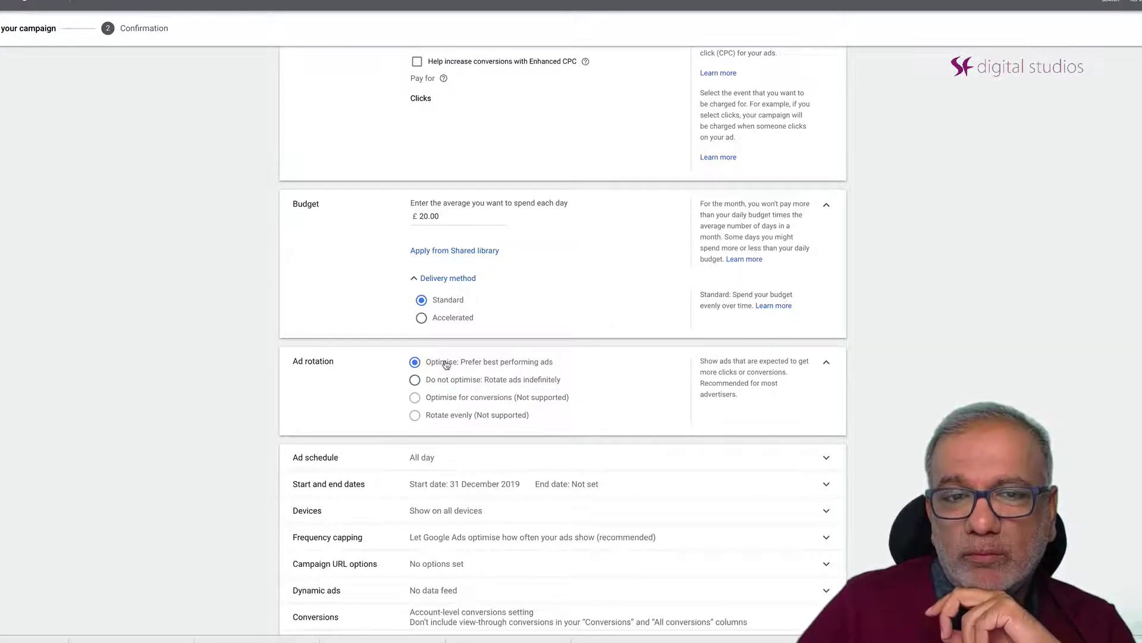
{"action": "left_click", "coordinate": [510, 381]}
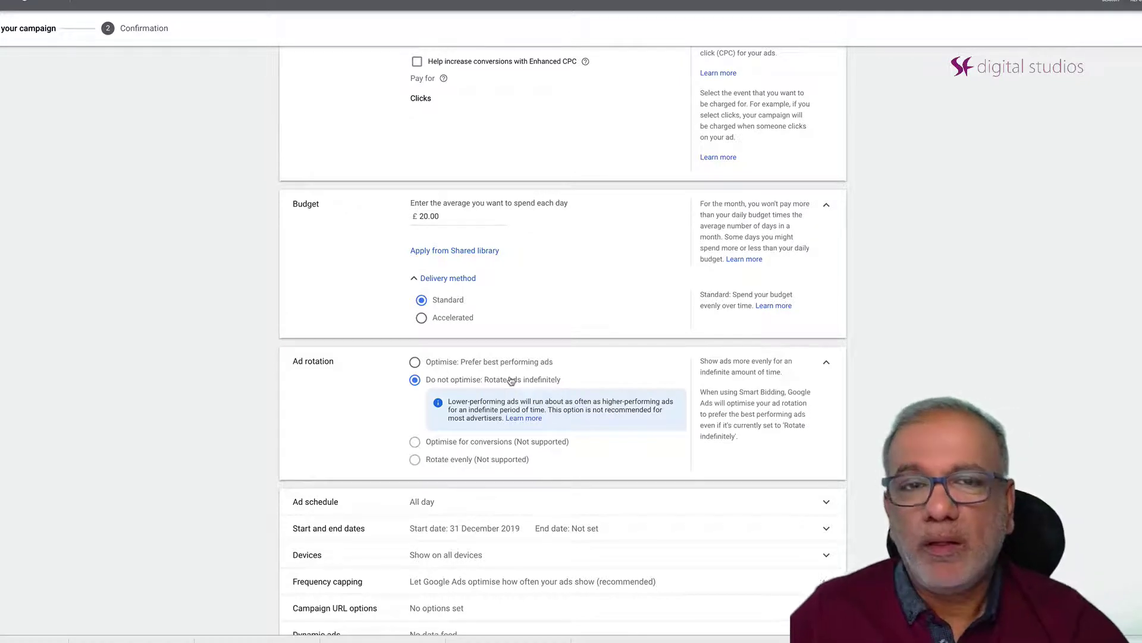
Step: Open the ad schedule and leave it at All days, 00:00 to 00:00
{"action": "scroll", "coordinate": [511, 380], "scroll_direction": "down", "scroll_amount": 3}
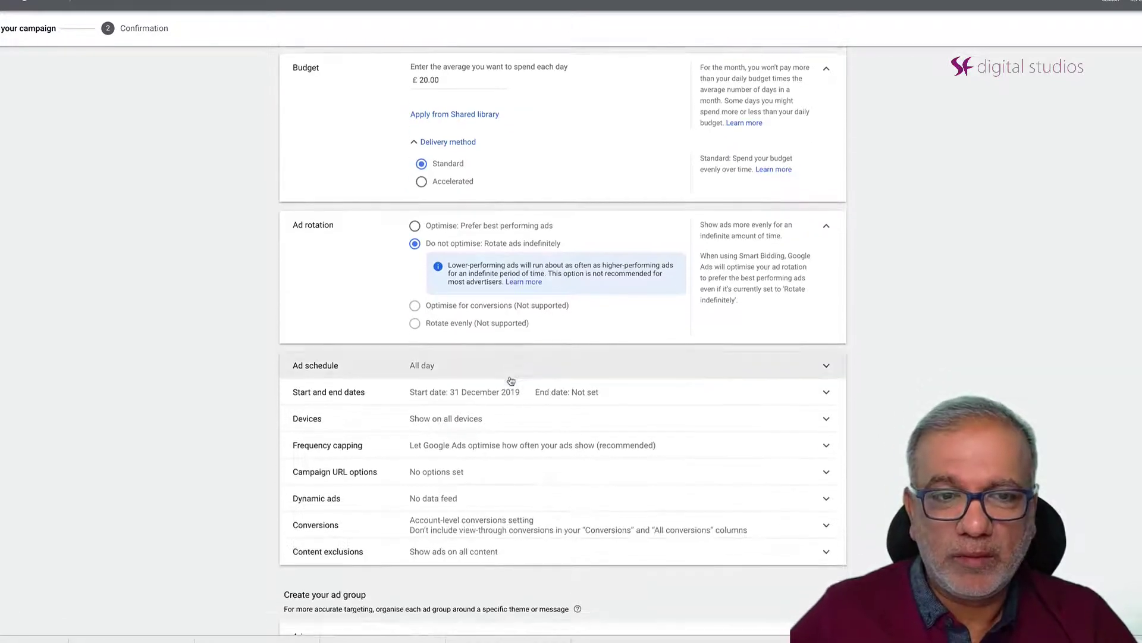
{"action": "scroll", "coordinate": [511, 381], "scroll_direction": "down", "scroll_amount": 2}
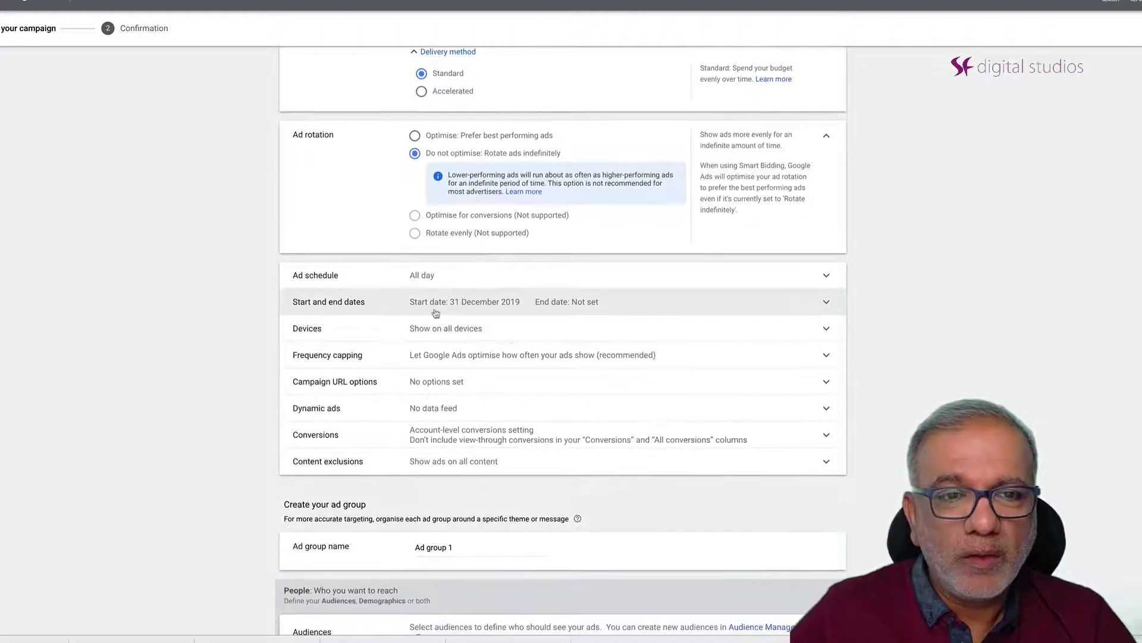
{"action": "left_click", "coordinate": [427, 279]}
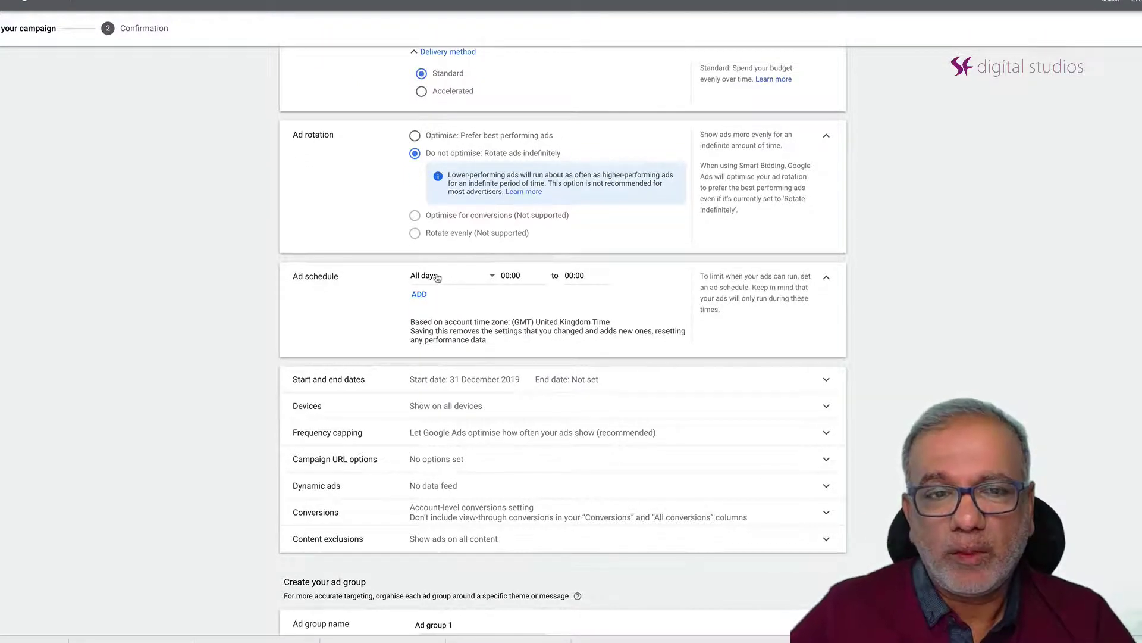
{"action": "left_click", "coordinate": [440, 279]}
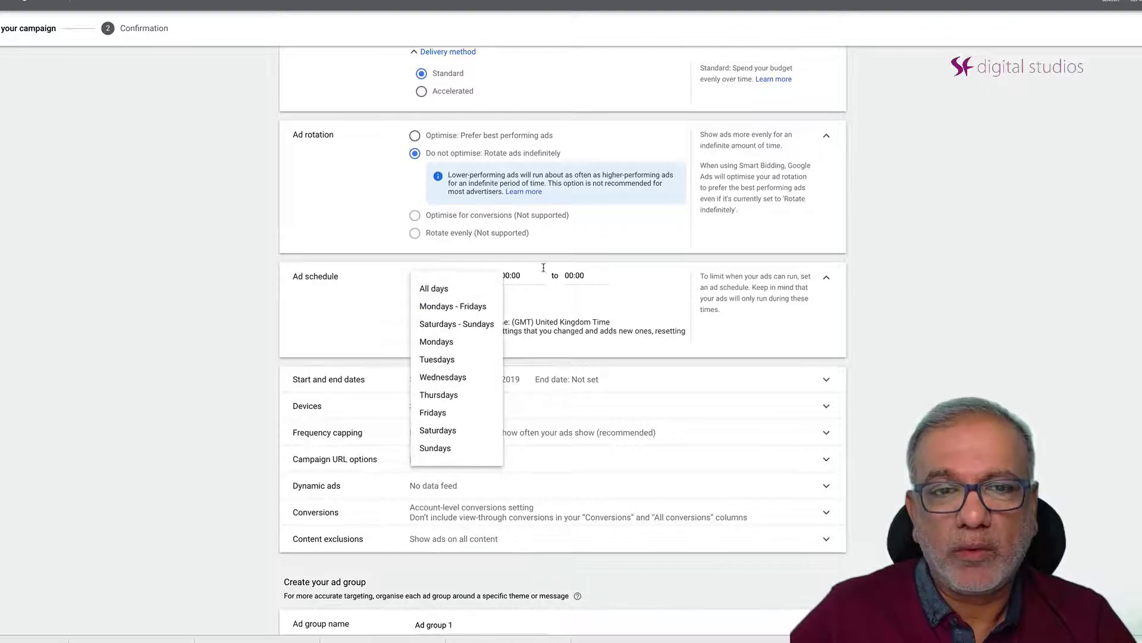
{"action": "left_click", "coordinate": [596, 301]}
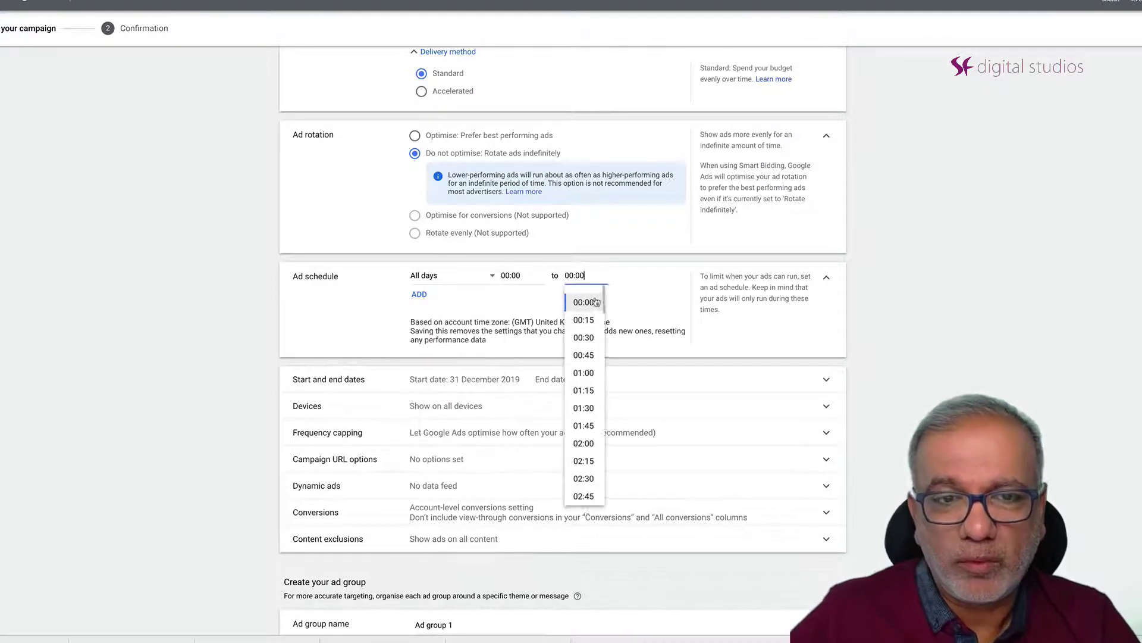
{"action": "left_click", "coordinate": [383, 306]}
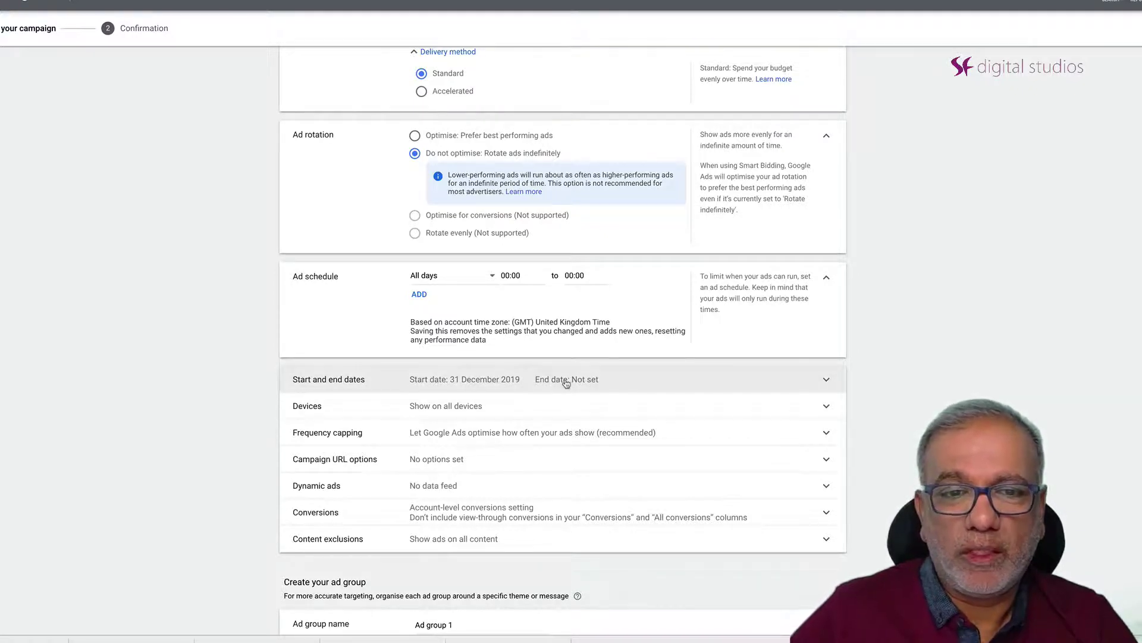
Step: Review the device options, then change the campaign name to 'Keyword Campaign [UK GDN IMG 24/7 MOB £10…'
{"action": "left_click", "coordinate": [536, 410]}
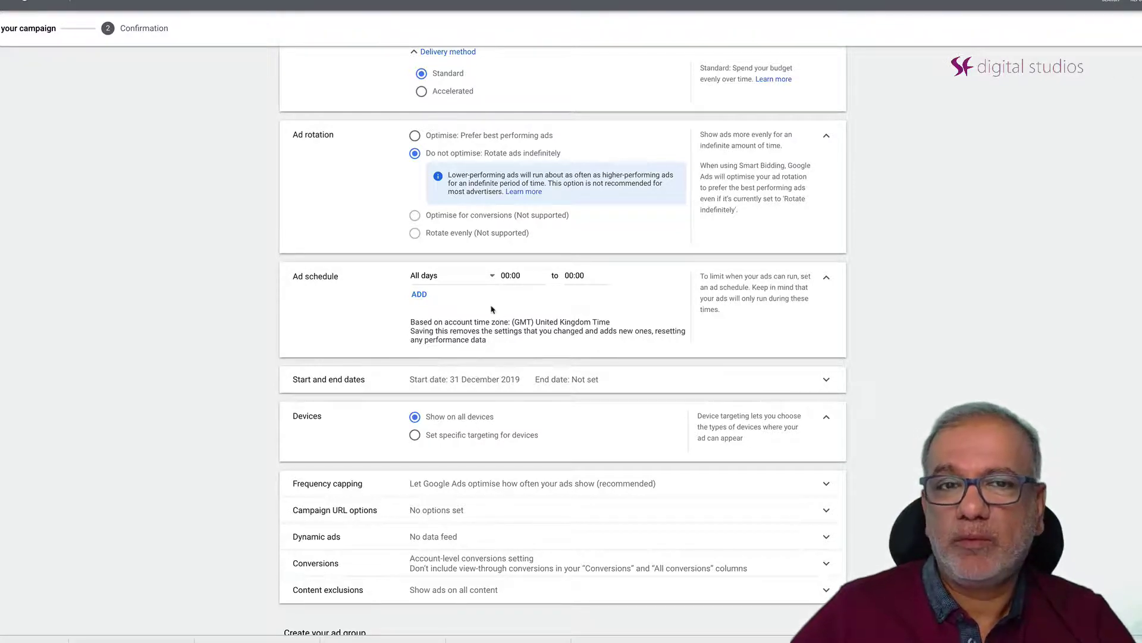
{"action": "scroll", "coordinate": [491, 243], "scroll_direction": "up", "scroll_amount": 15}
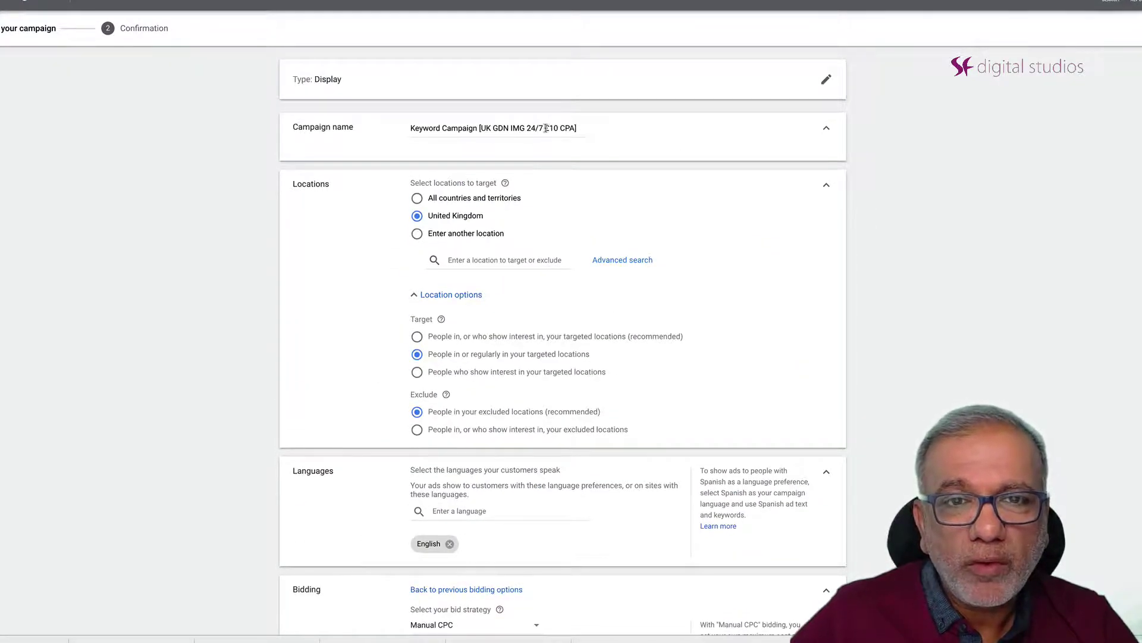
{"action": "left_click", "coordinate": [546, 128]}
{"action": "type", "text": "MOB"}
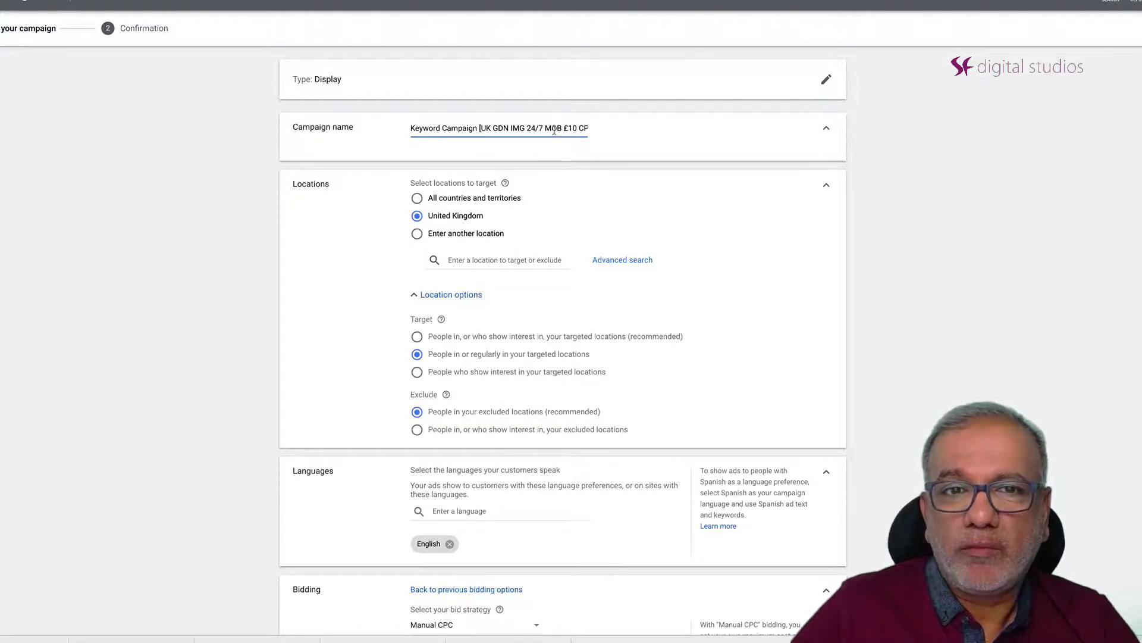
Step: Expand the Conversions setting below Devices to show the account-level Include in 'Conversions' option
{"action": "scroll", "coordinate": [596, 297], "scroll_direction": "down", "scroll_amount": 10}
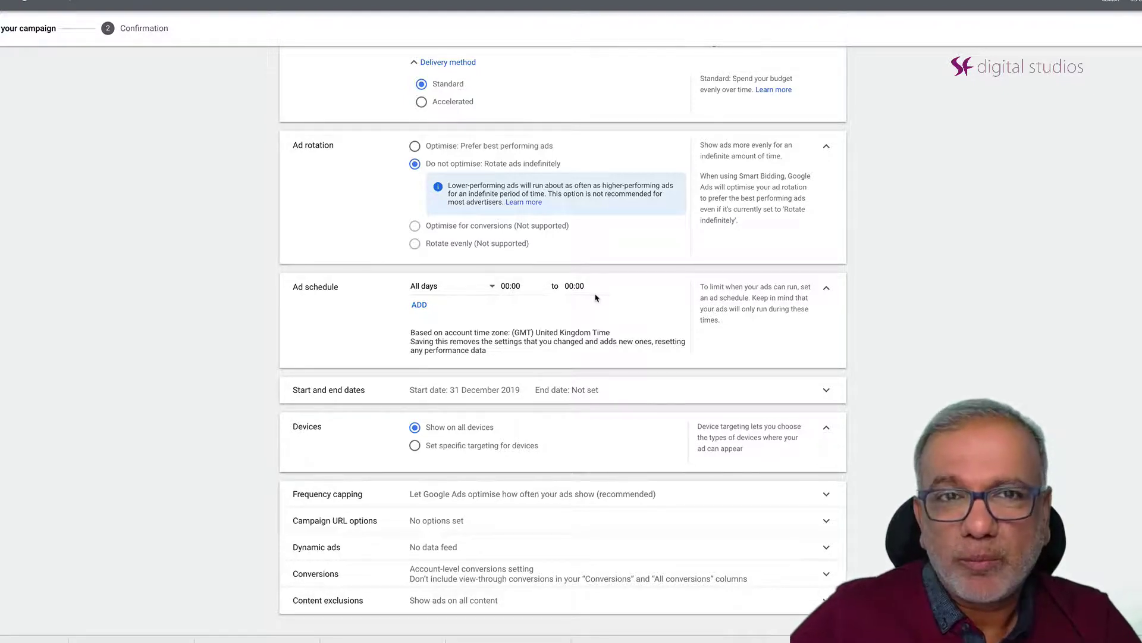
{"action": "scroll", "coordinate": [595, 297], "scroll_direction": "down", "scroll_amount": 3}
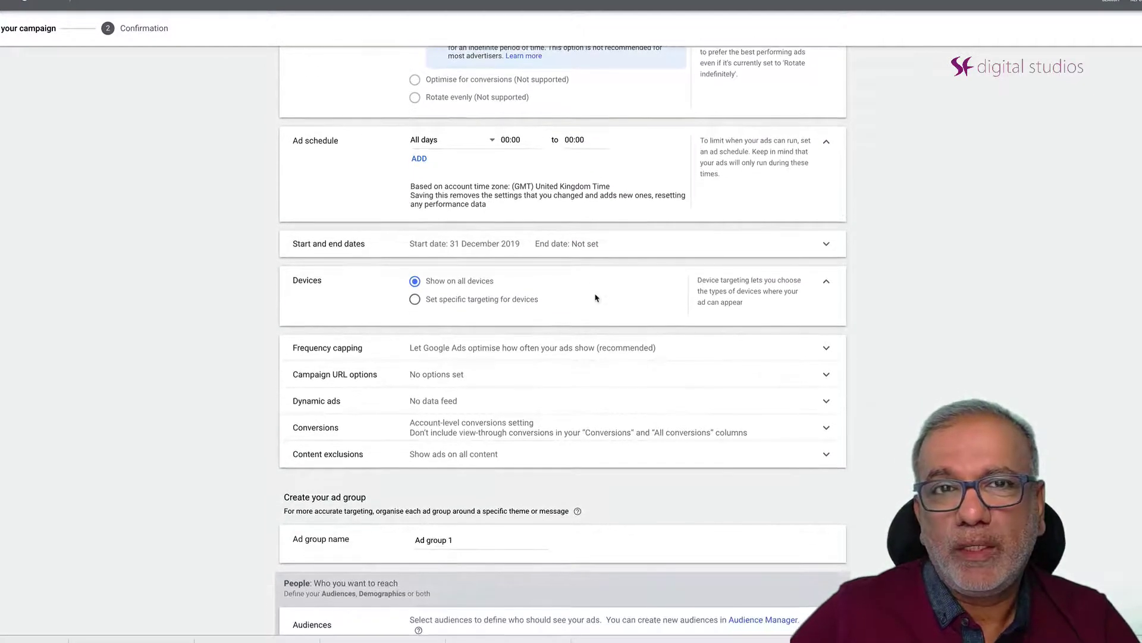
{"action": "scroll", "coordinate": [596, 298], "scroll_direction": "down", "scroll_amount": 2}
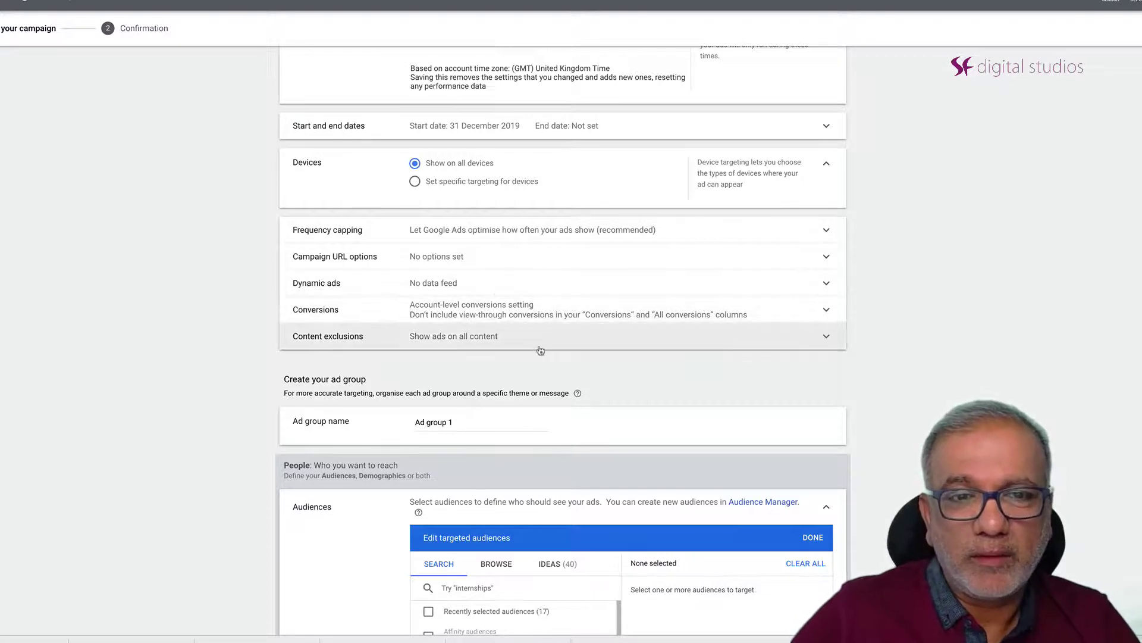
{"action": "left_click", "coordinate": [606, 318]}
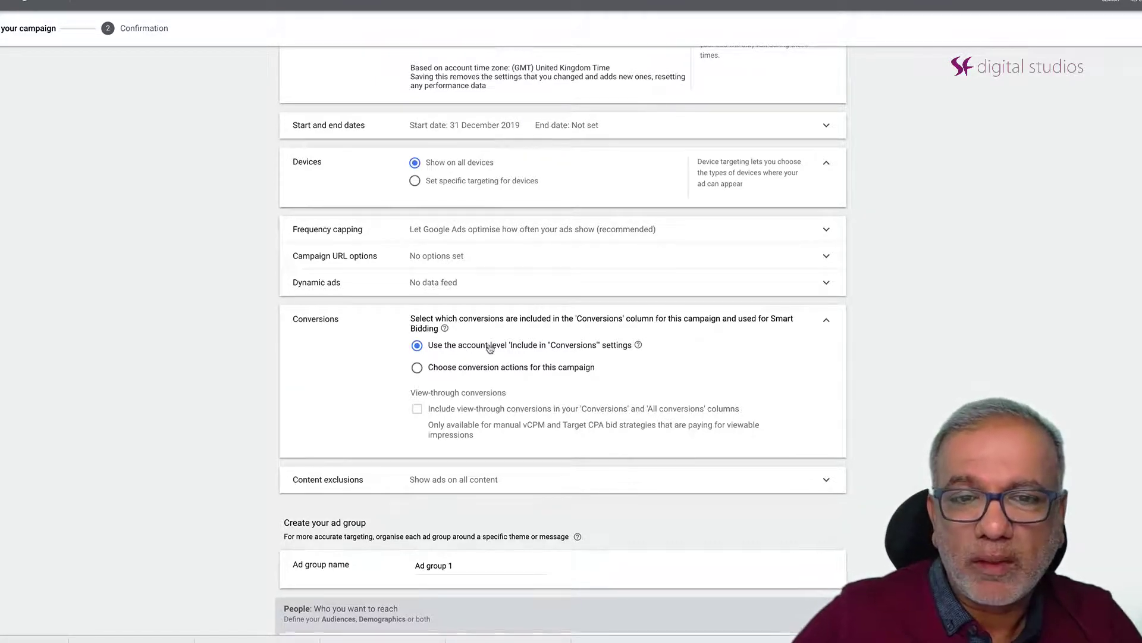
Step: Exclude sensational, sexually suggestive, profanity, sensitive social issues and tragedy and conflict content
{"action": "scroll", "coordinate": [489, 349], "scroll_direction": "down", "scroll_amount": 3}
{"action": "scroll", "coordinate": [490, 349], "scroll_direction": "down", "scroll_amount": 1}
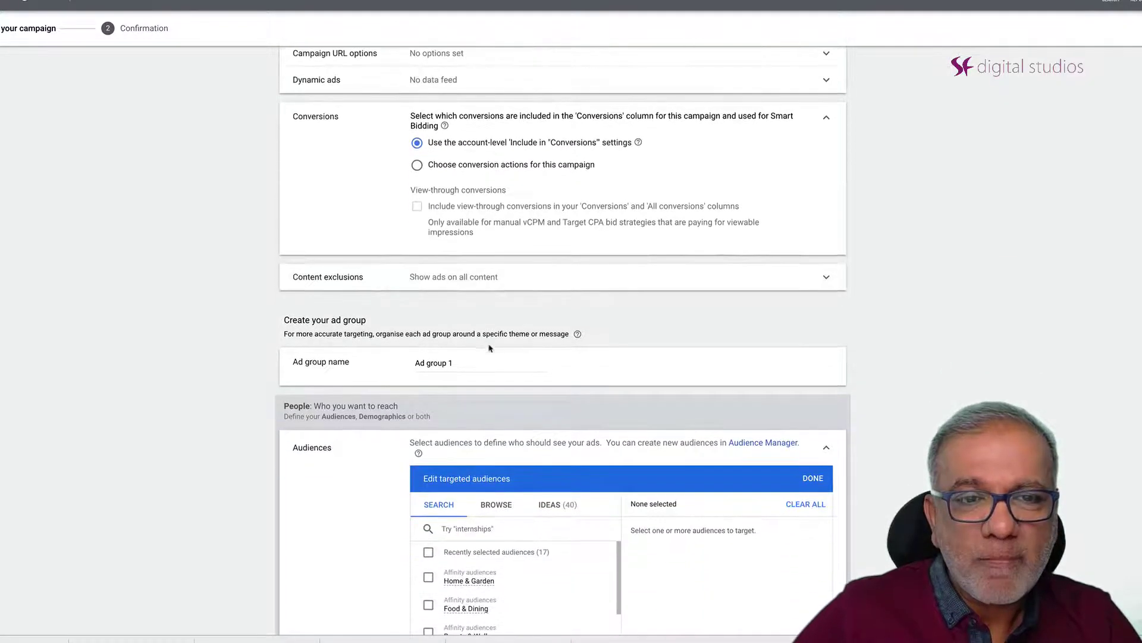
{"action": "left_click", "coordinate": [482, 275]}
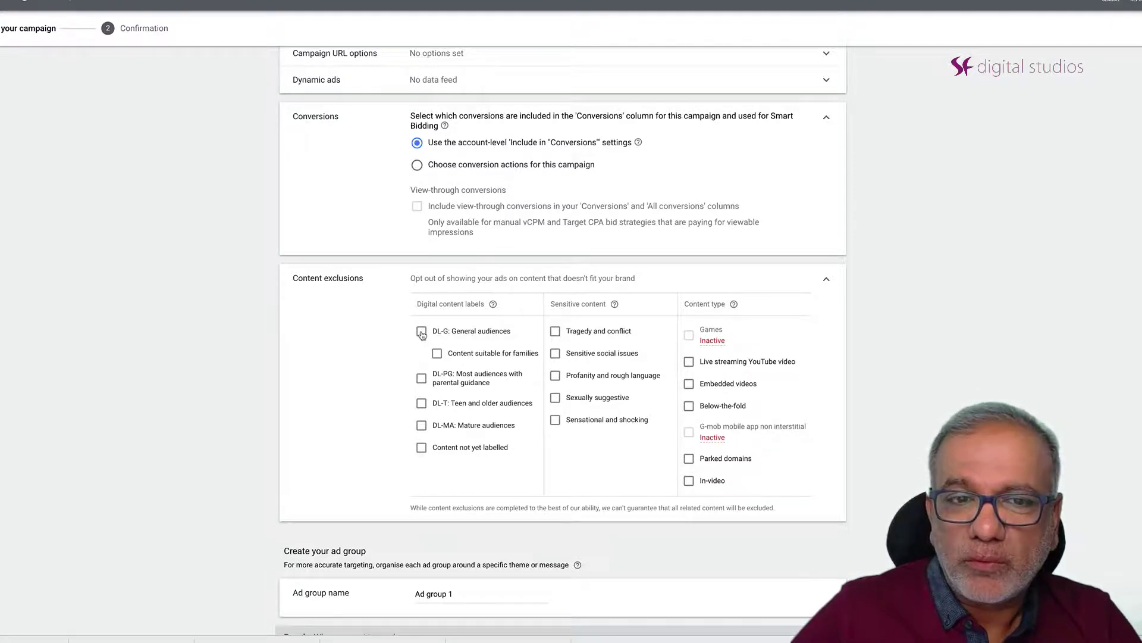
{"action": "left_click", "coordinate": [558, 419]}
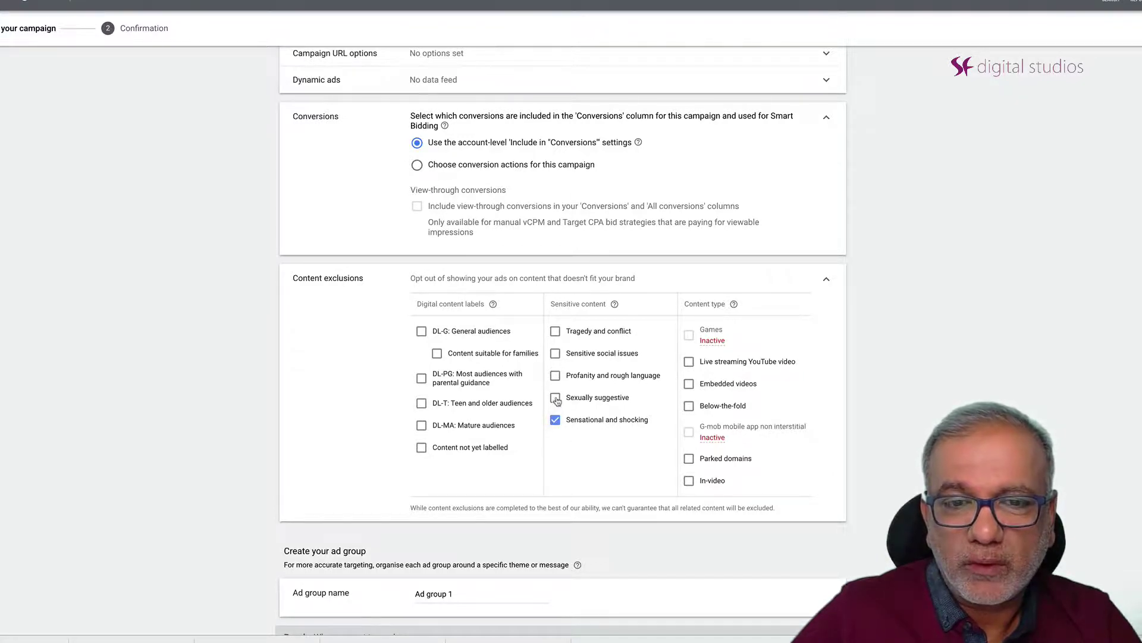
{"action": "left_click", "coordinate": [556, 397]}
{"action": "left_click", "coordinate": [555, 374]}
{"action": "left_click", "coordinate": [555, 353]}
{"action": "left_click", "coordinate": [556, 332]}
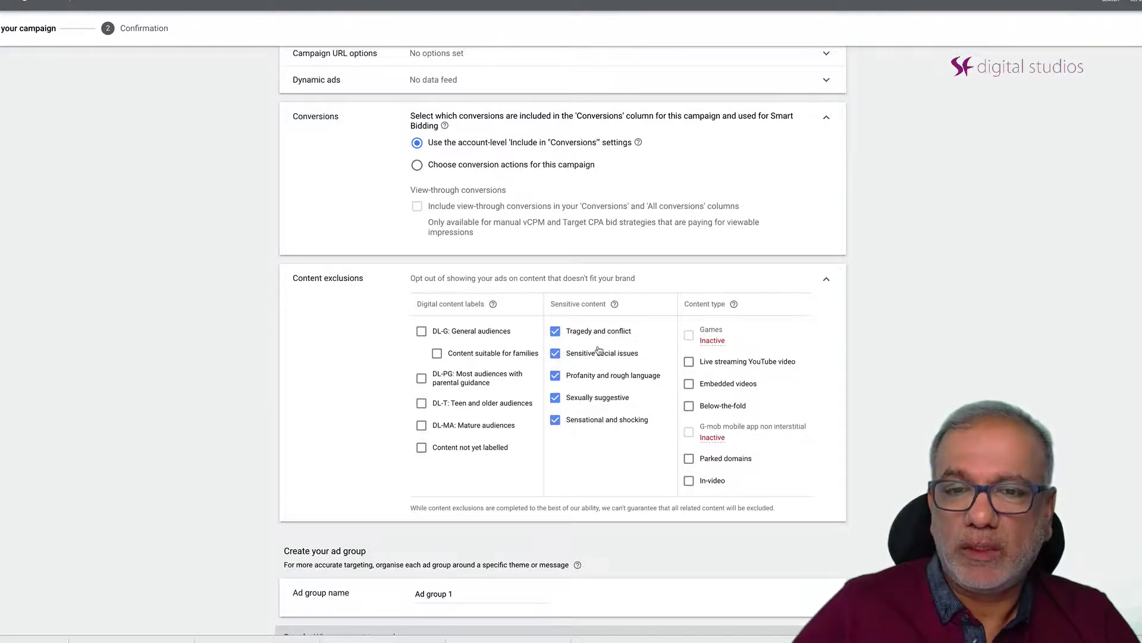
{"action": "scroll", "coordinate": [599, 350], "scroll_direction": "down", "scroll_amount": 2}
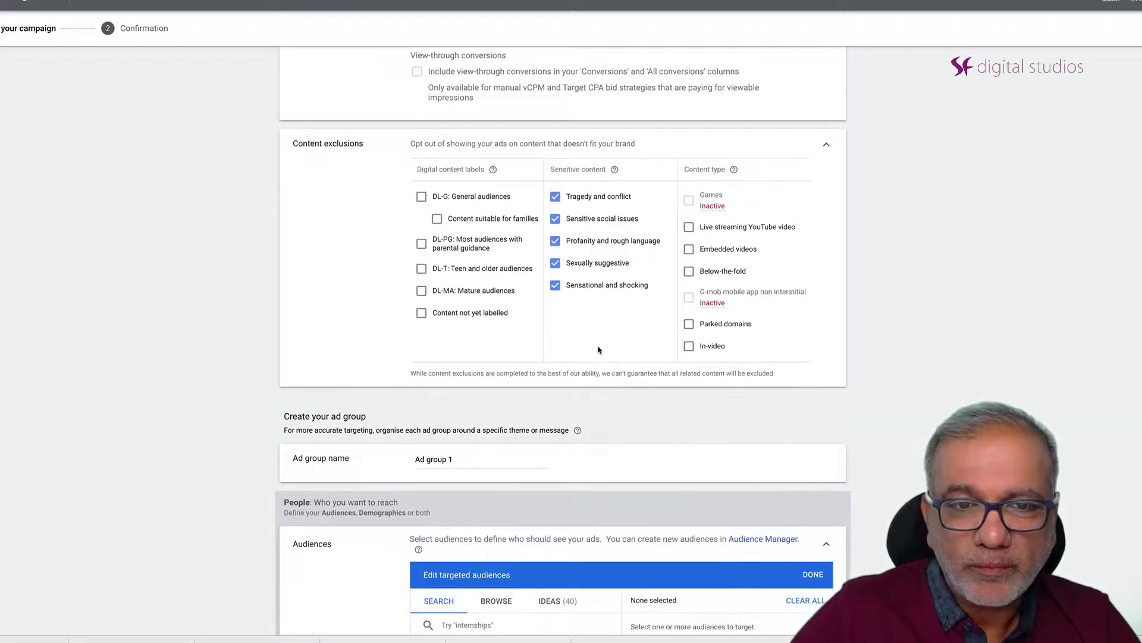
{"action": "scroll", "coordinate": [599, 350], "scroll_direction": "down", "scroll_amount": 2}
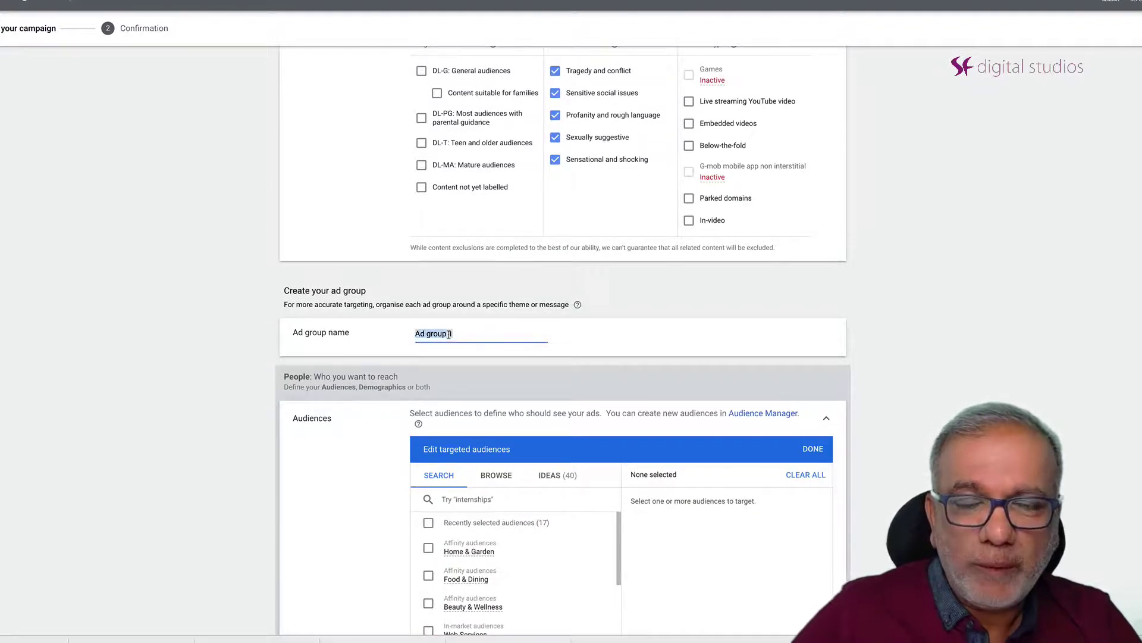
Step: Replace the default ad group name 'Ad group 1' with 'Keywords'
{"action": "scroll", "coordinate": [450, 336], "scroll_direction": "down", "scroll_amount": 2}
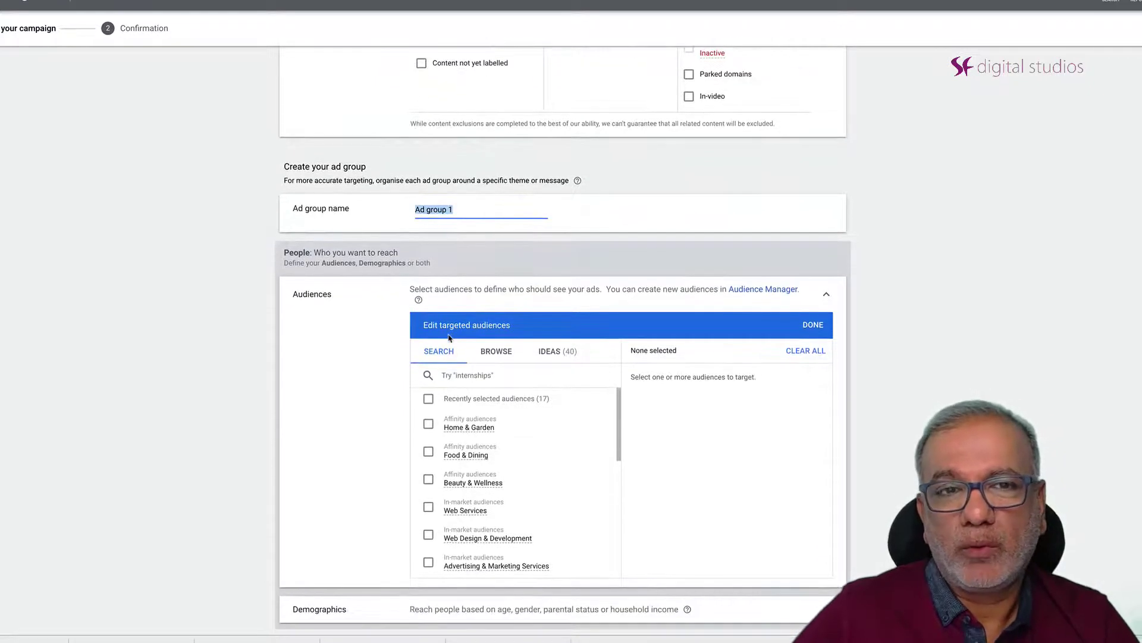
{"action": "scroll", "coordinate": [449, 337], "scroll_direction": "down", "scroll_amount": 1}
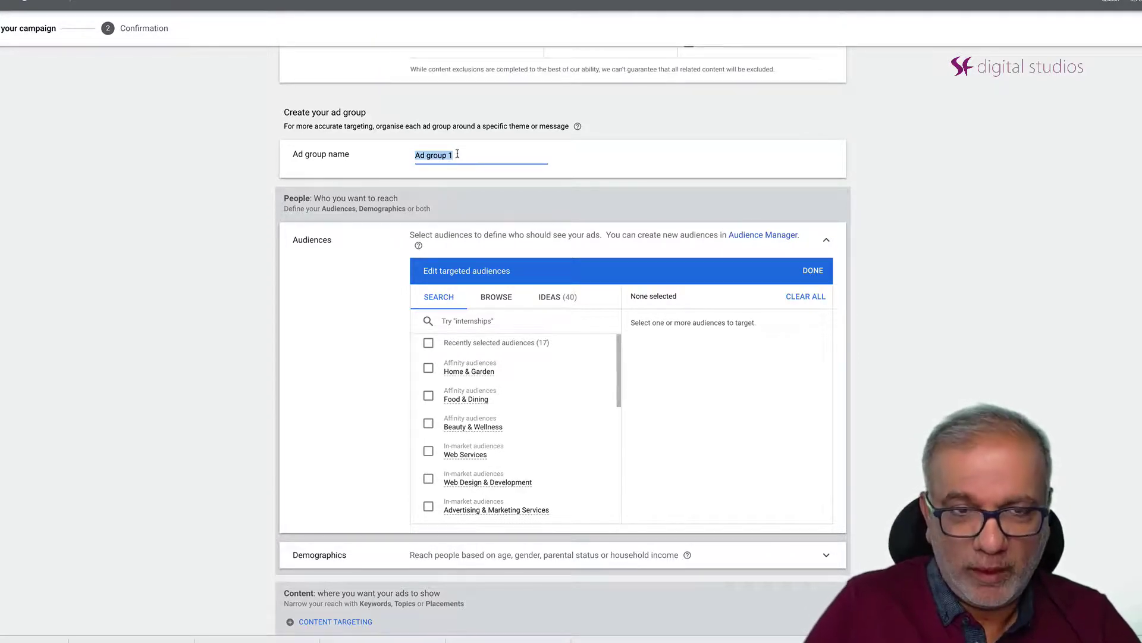
{"action": "type", "text": "Keyw"}
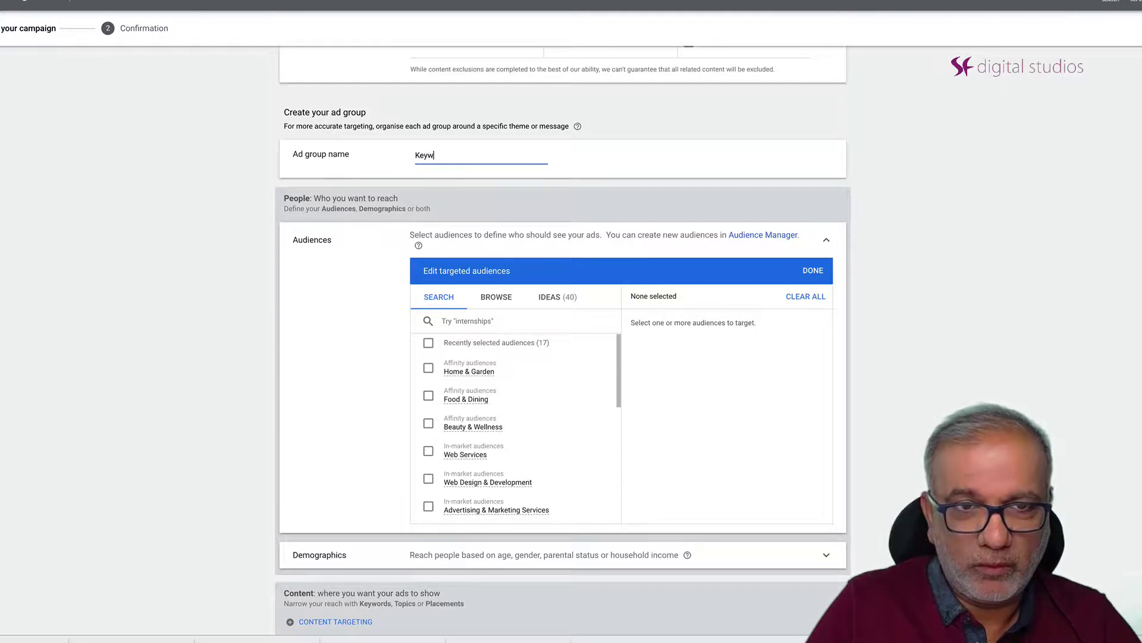
{"action": "type", "text": "ords"}
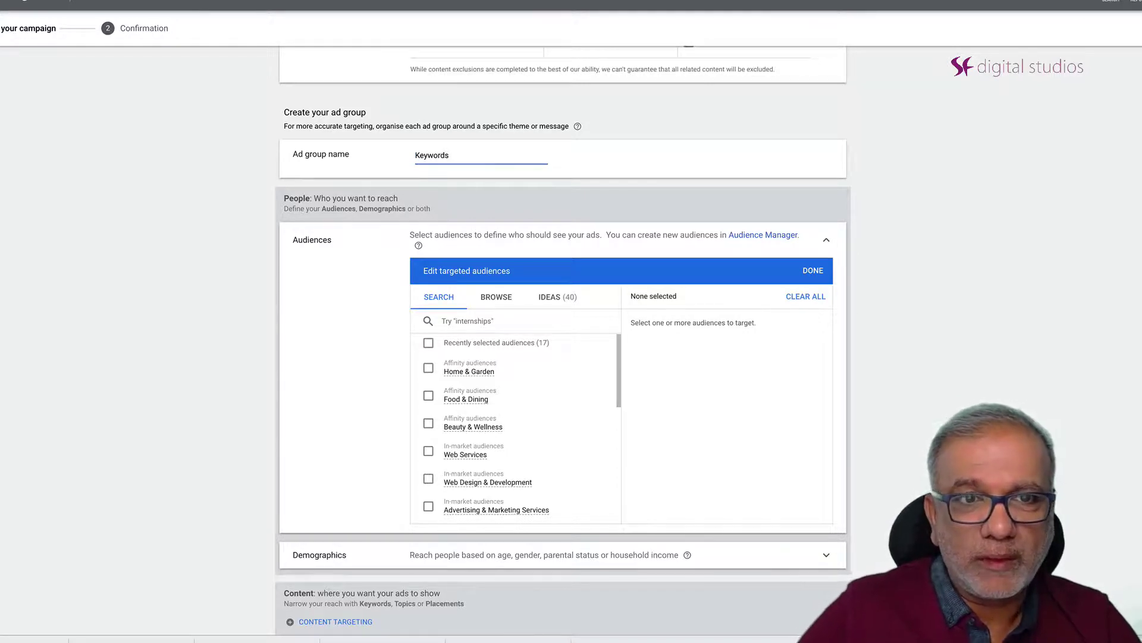
{"action": "scroll", "coordinate": [456, 249], "scroll_direction": "down", "scroll_amount": 4}
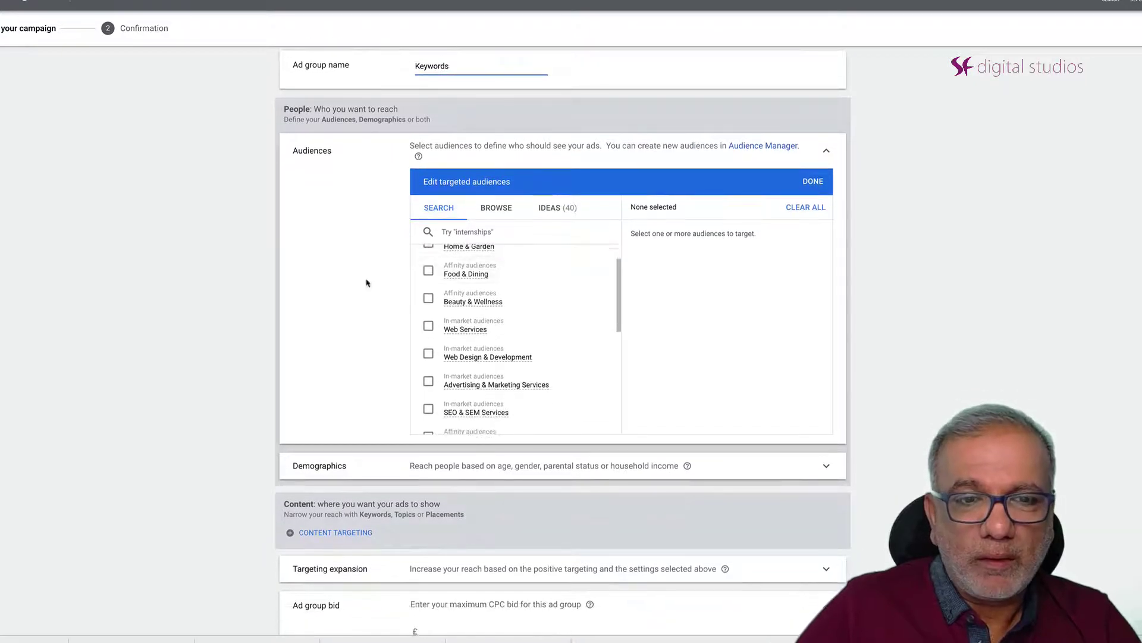
{"action": "scroll", "coordinate": [366, 284], "scroll_direction": "down", "scroll_amount": 3}
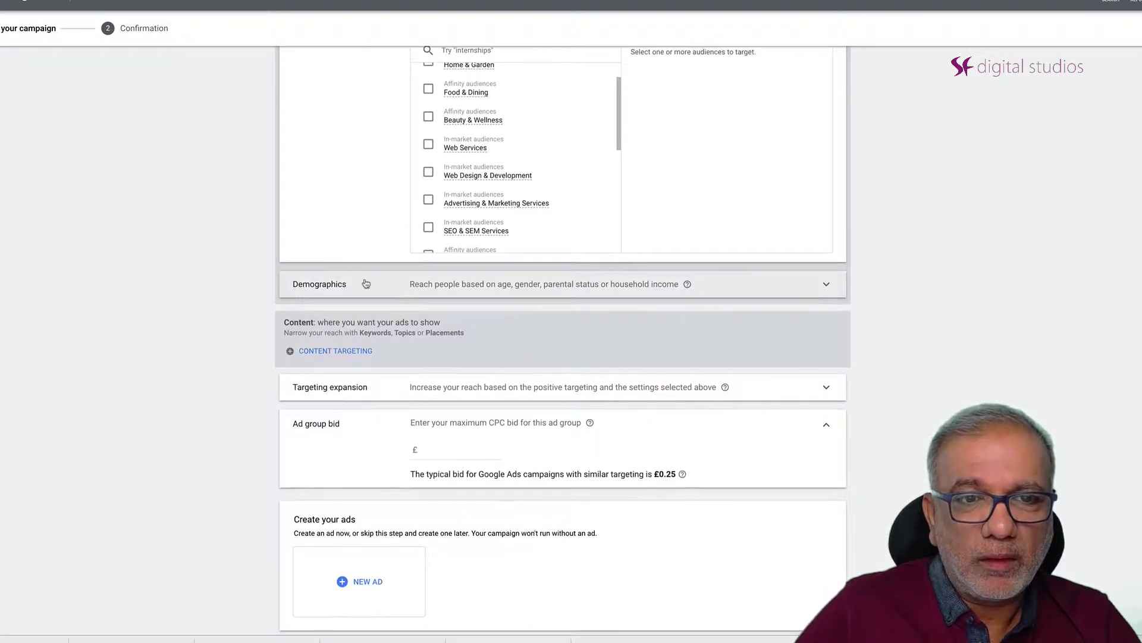
{"action": "scroll", "coordinate": [365, 283], "scroll_direction": "down", "scroll_amount": 1}
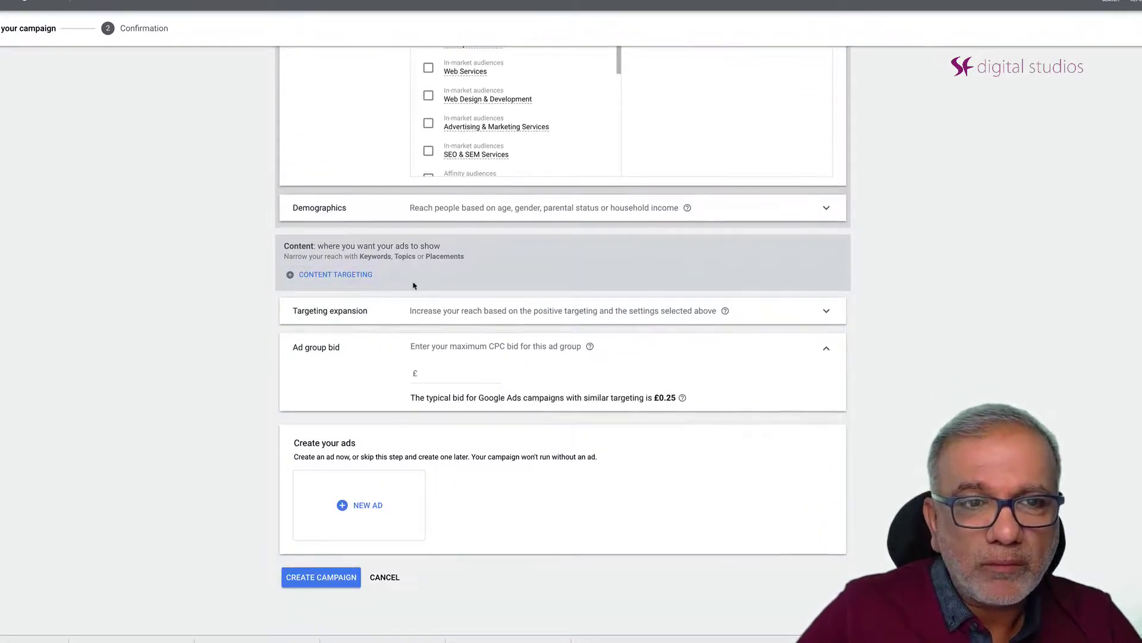
{"action": "left_click", "coordinate": [320, 276]}
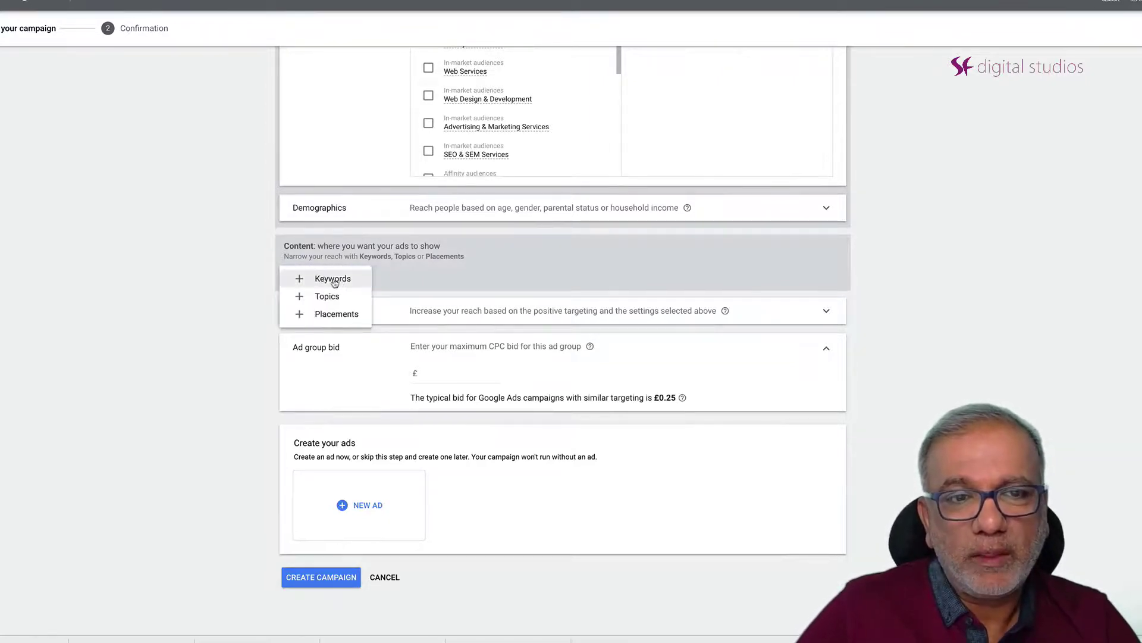
{"action": "left_click", "coordinate": [333, 279]}
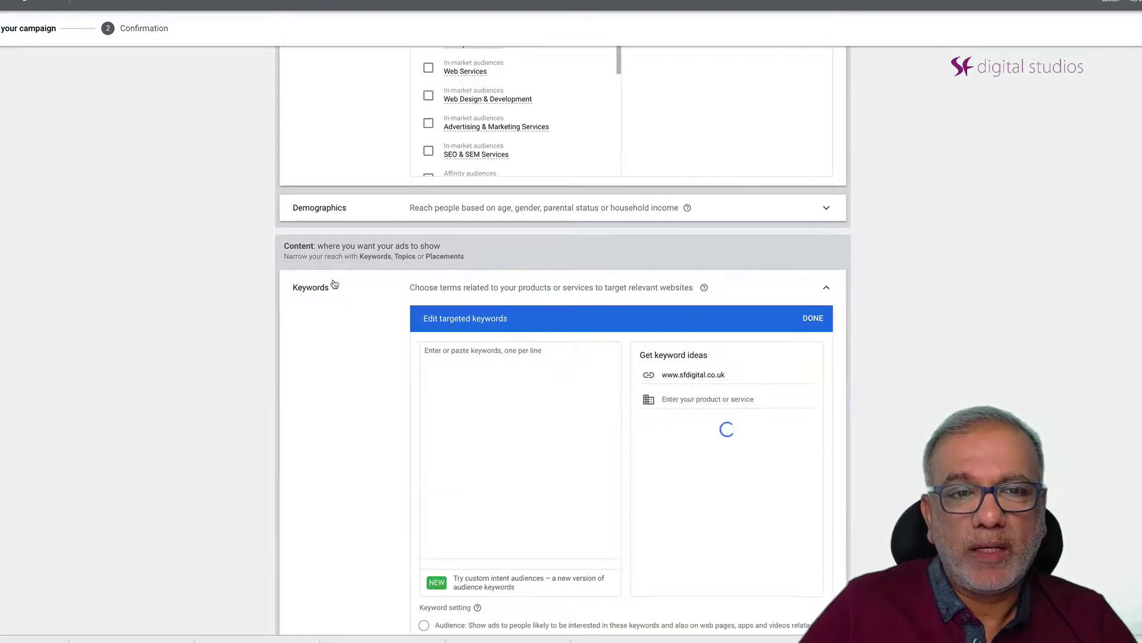
{"action": "left_click", "coordinate": [499, 372]}
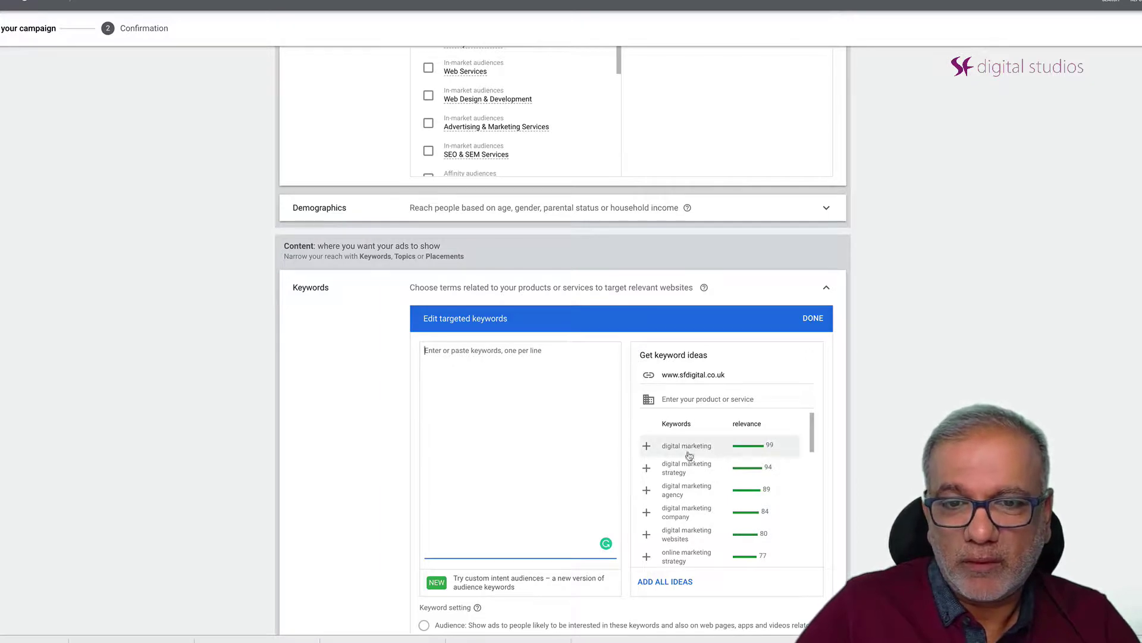
{"action": "scroll", "coordinate": [687, 476], "scroll_direction": "down", "scroll_amount": 3}
{"action": "scroll", "coordinate": [685, 499], "scroll_direction": "down", "scroll_amount": 6}
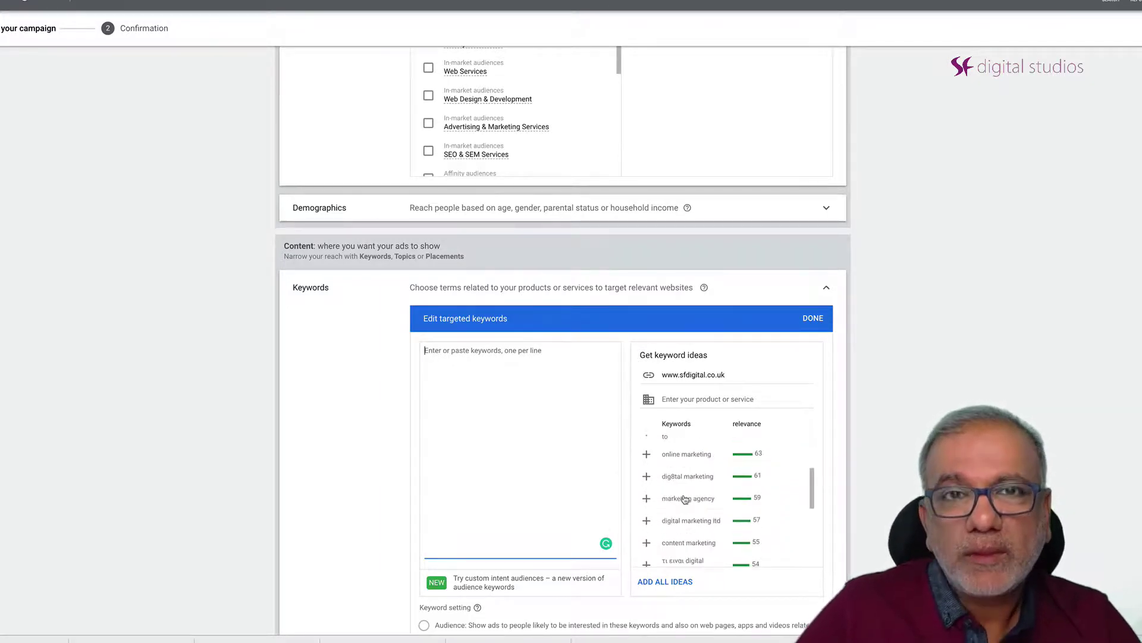
{"action": "scroll", "coordinate": [685, 499], "scroll_direction": "down", "scroll_amount": 2}
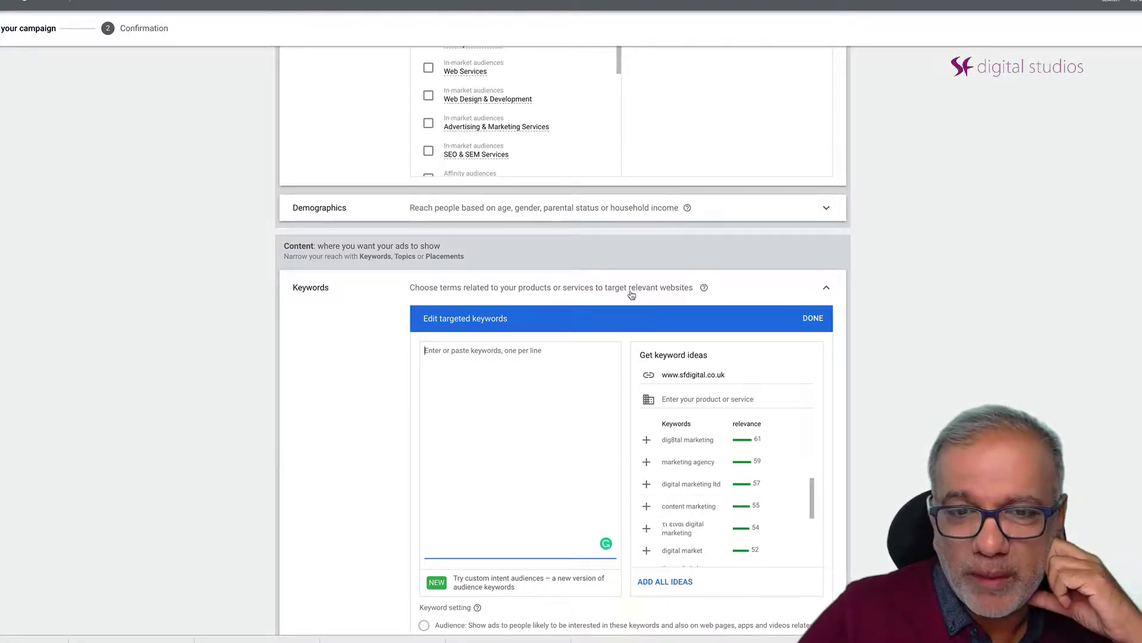
Step: Get keyword ideas for the product or service 'wedding photography'
{"action": "left_click", "coordinate": [681, 399]}
{"action": "type", "text": "wed"}
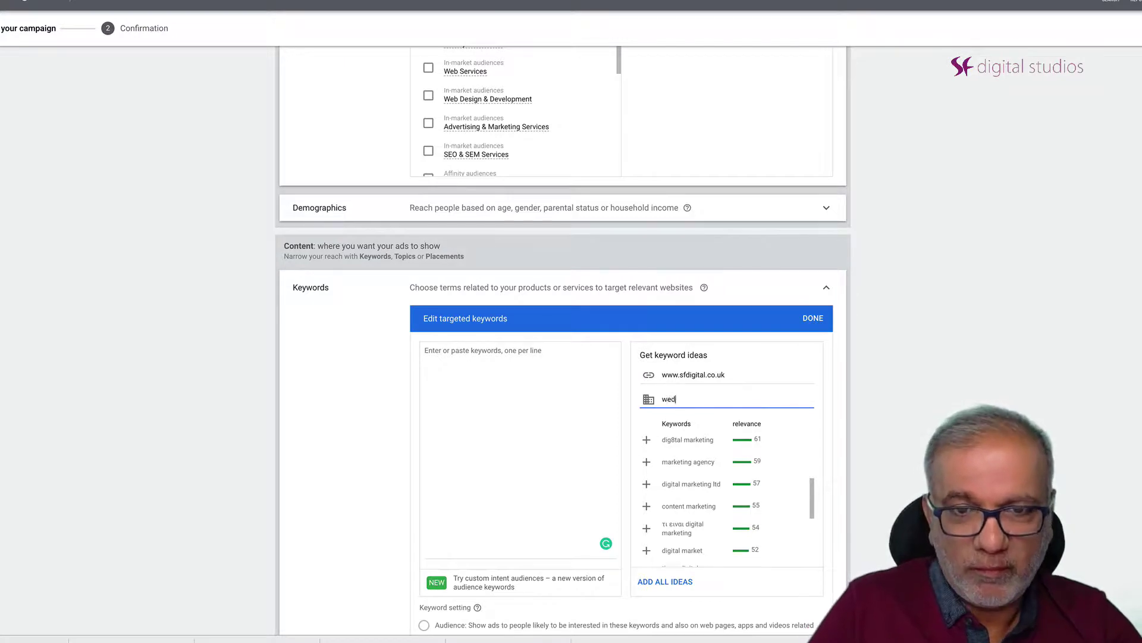
{"action": "type", "text": "ding photography"}
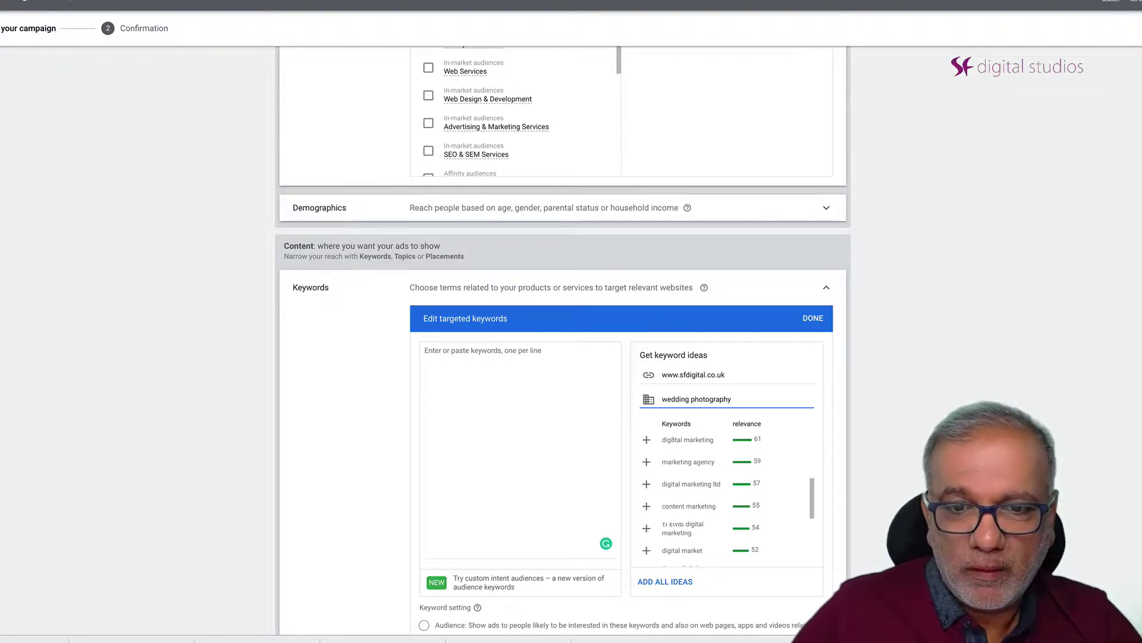
{"action": "key", "text": "Return"}
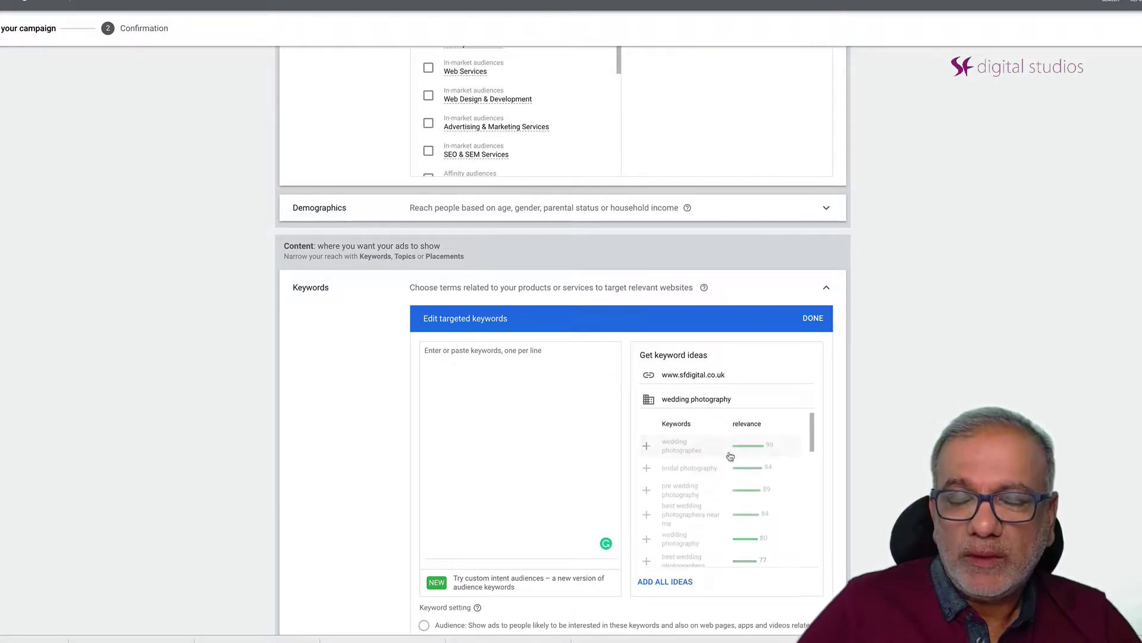
Step: Add 12 suggested keywords, from 'wedding photographer' and 'bridal photography' to 'the wedding photo company'
{"action": "left_click", "coordinate": [647, 446]}
{"action": "left_click", "coordinate": [647, 447]}
{"action": "left_click", "coordinate": [647, 448]}
{"action": "left_click", "coordinate": [647, 447]}
{"action": "left_click", "coordinate": [647, 447]}
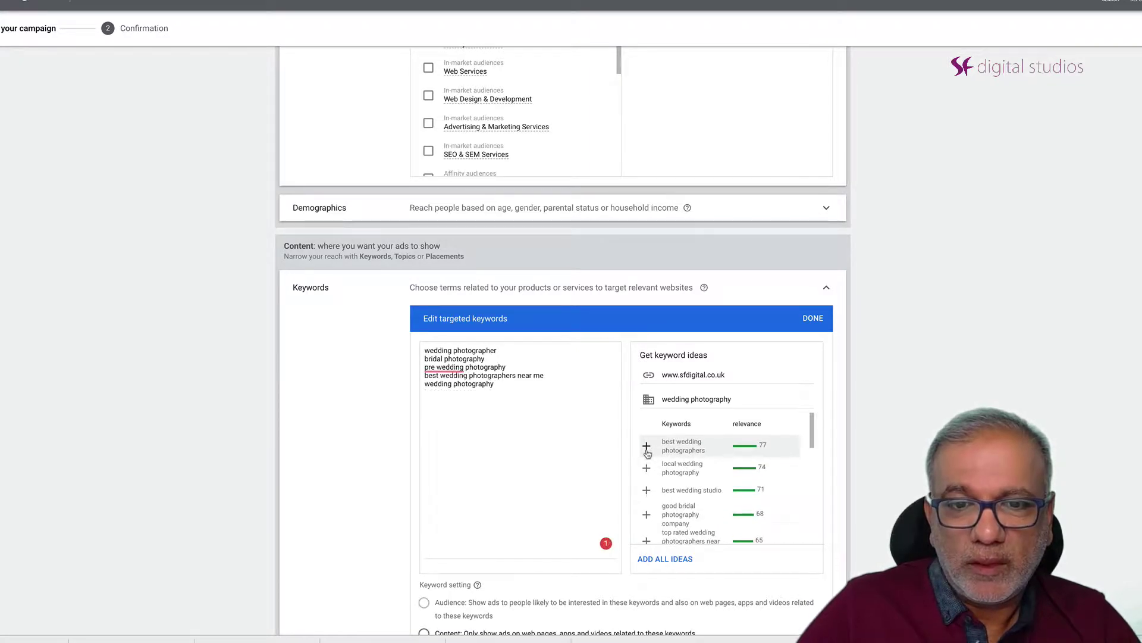
{"action": "left_click", "coordinate": [647, 448]}
{"action": "left_click", "coordinate": [647, 447]}
{"action": "left_click", "coordinate": [647, 447]}
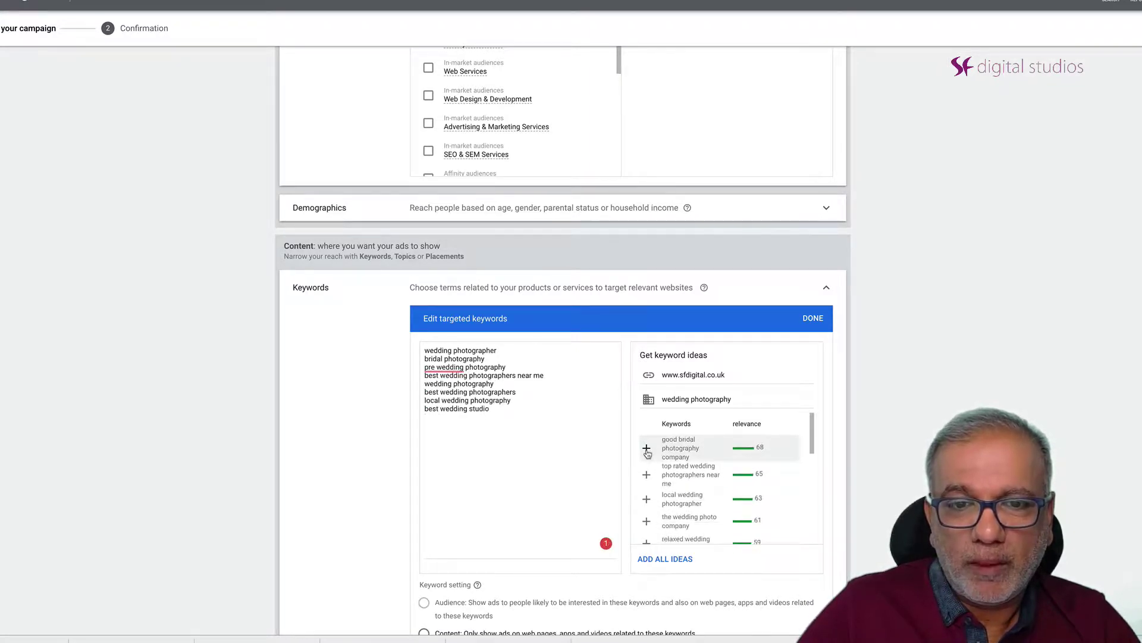
{"action": "left_click", "coordinate": [647, 448]}
{"action": "left_click", "coordinate": [647, 448]}
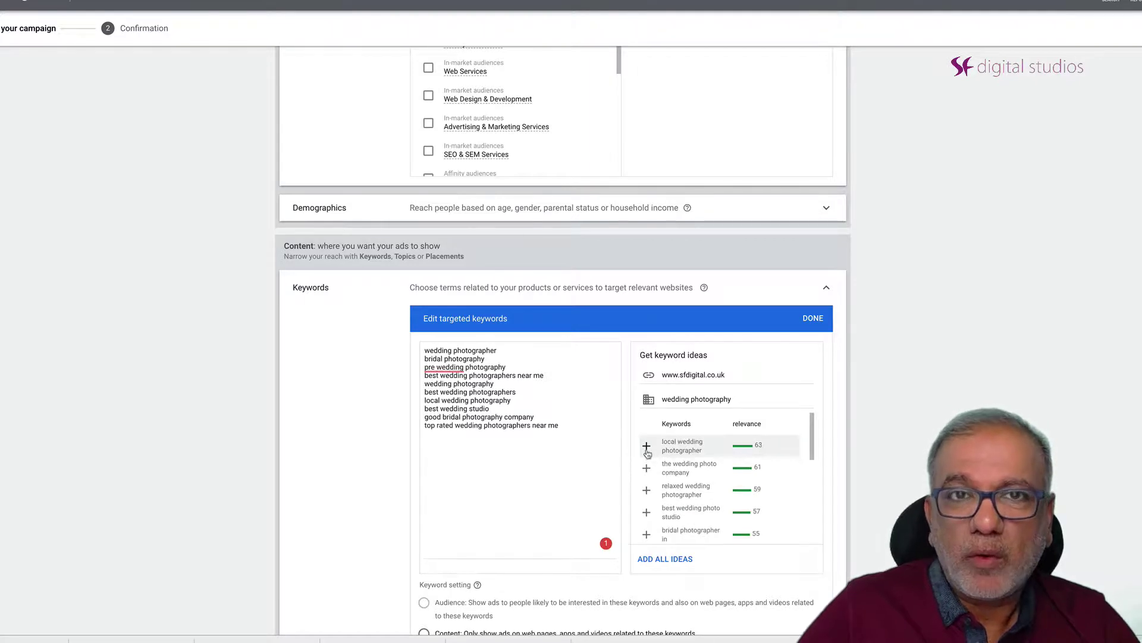
{"action": "left_click", "coordinate": [647, 447]}
{"action": "left_click", "coordinate": [647, 448]}
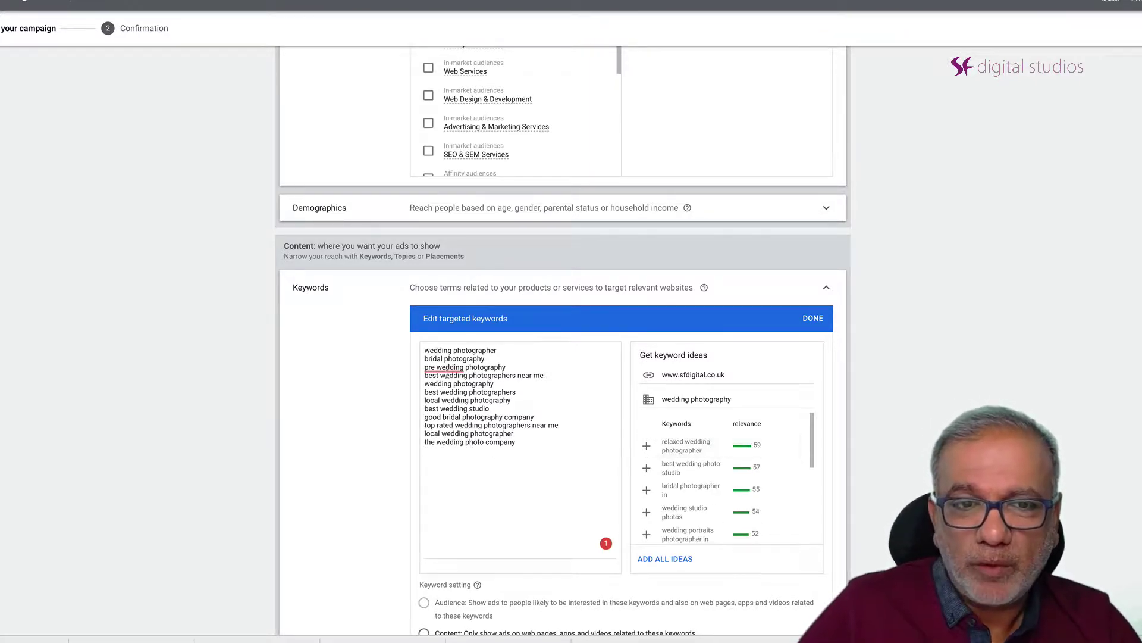
Step: Dismiss the hyphen suggestion for 'pre wedding' and highlight the newly added keywords
{"action": "mouse_move", "coordinate": [438, 367]}
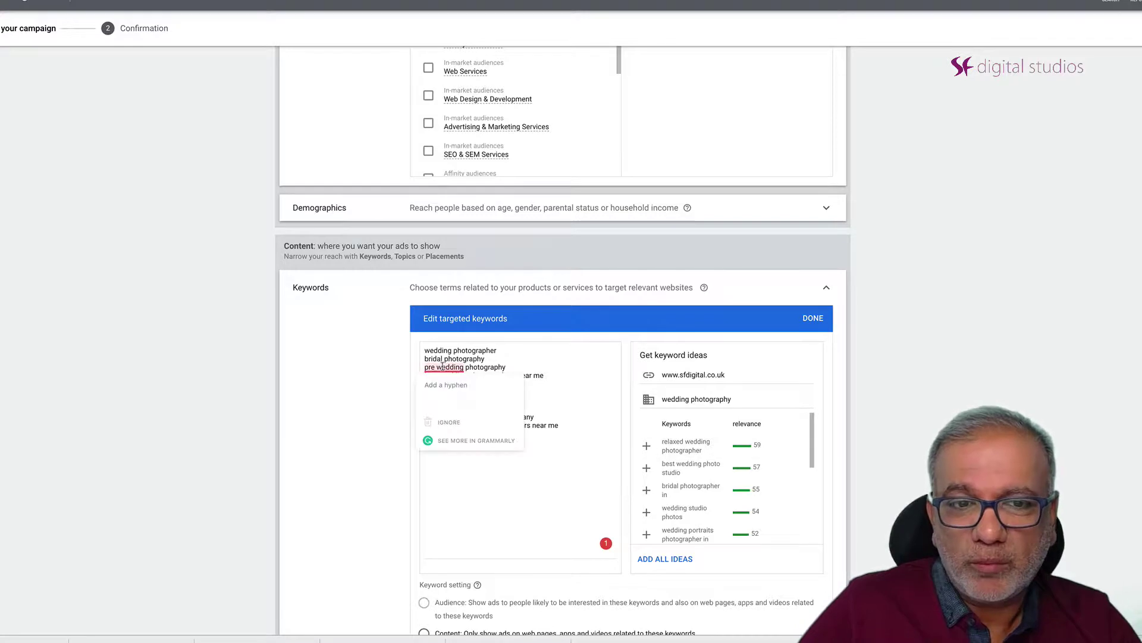
{"action": "left_click", "coordinate": [559, 368]}
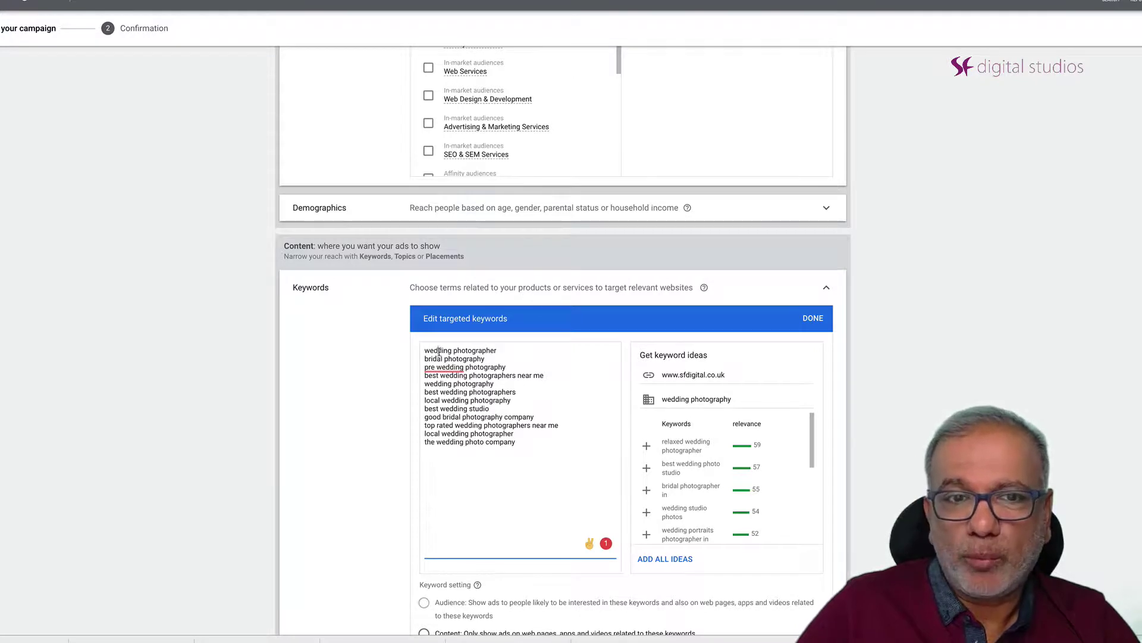
{"action": "left_click_drag", "start_coordinate": [438, 352], "coordinate": [511, 436]}
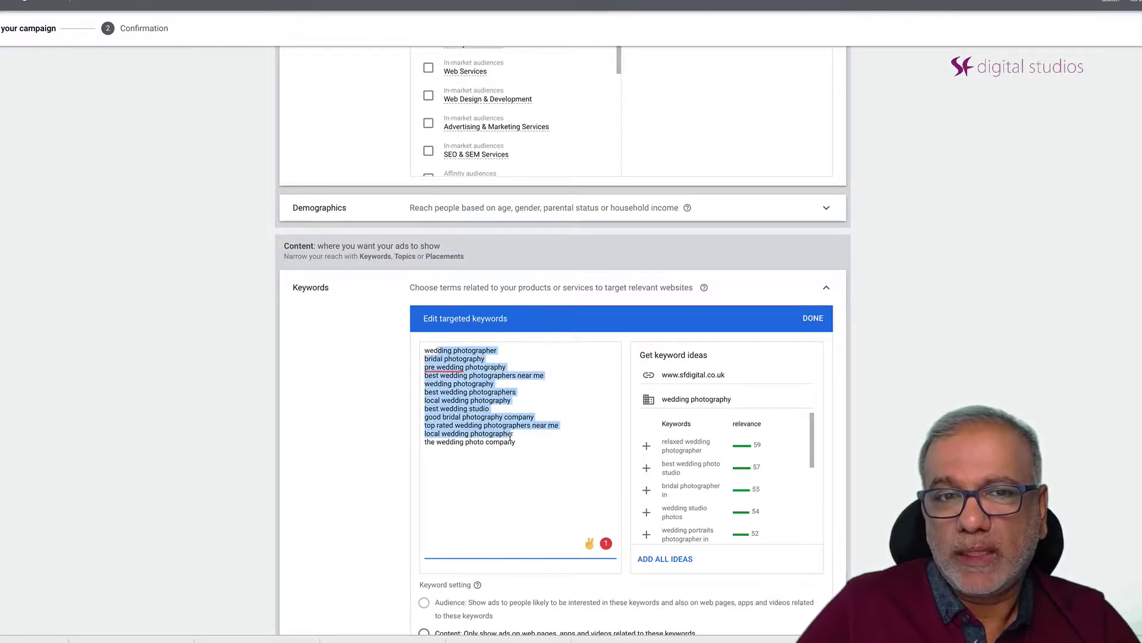
Step: Choose the Content keyword setting for the 12 wedding keywords, since Audience is unavailable
{"action": "scroll", "coordinate": [517, 452], "scroll_direction": "down", "scroll_amount": 3}
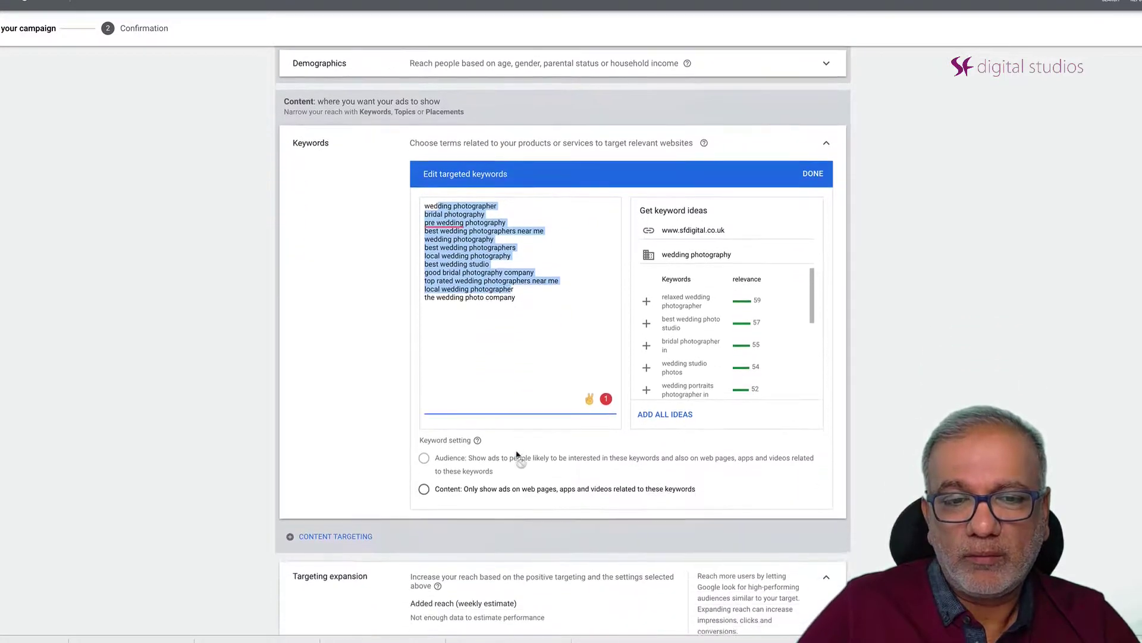
{"action": "left_click", "coordinate": [517, 453]}
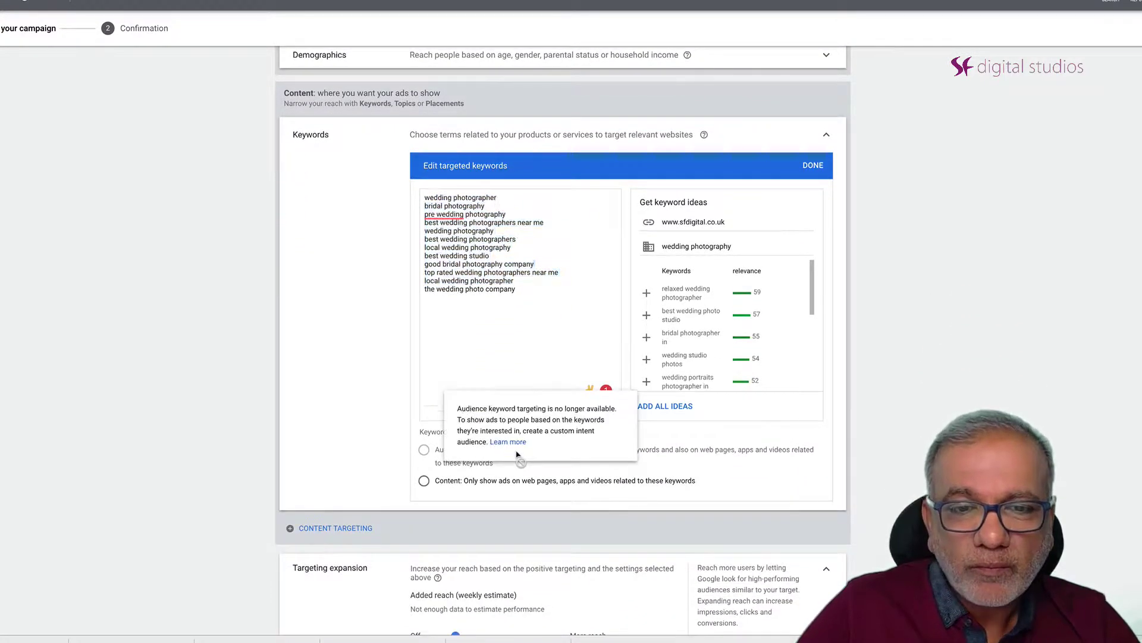
{"action": "left_click", "coordinate": [742, 473]}
{"action": "scroll", "coordinate": [742, 473], "scroll_direction": "down", "scroll_amount": 1}
{"action": "scroll", "coordinate": [741, 473], "scroll_direction": "down", "scroll_amount": 1}
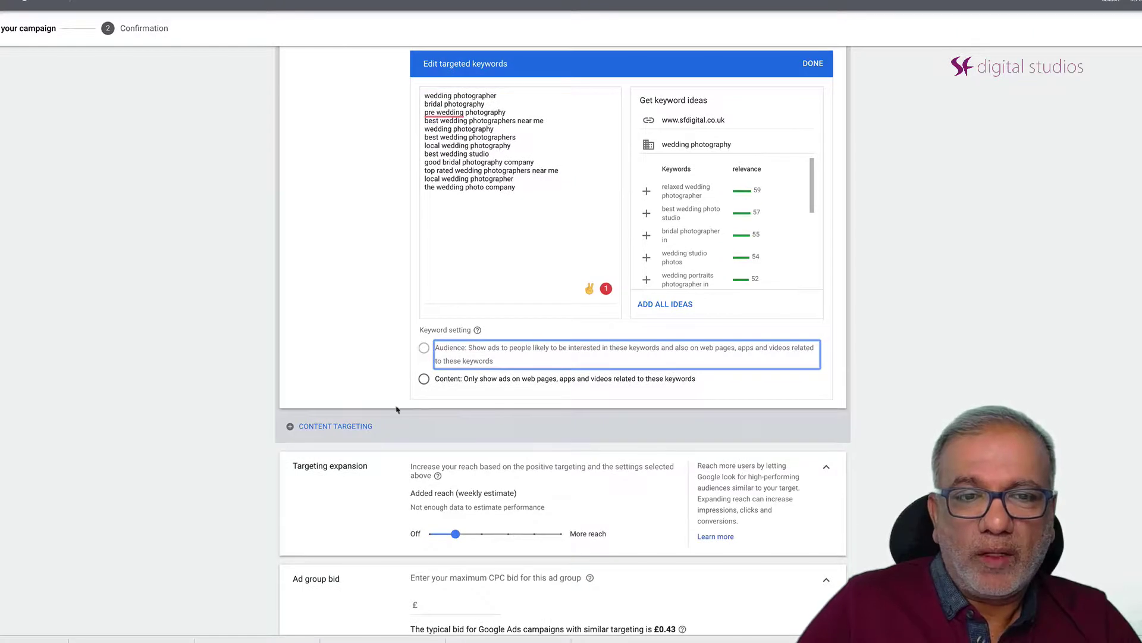
{"action": "left_click", "coordinate": [427, 352]}
{"action": "mouse_move", "coordinate": [474, 363]}
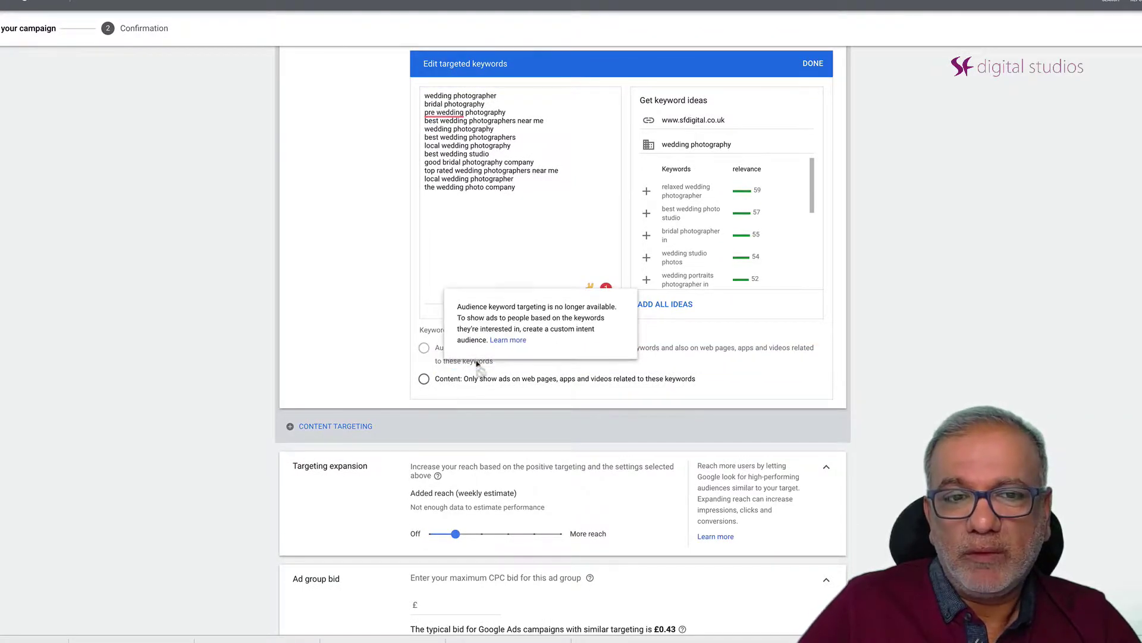
{"action": "left_click", "coordinate": [424, 382]}
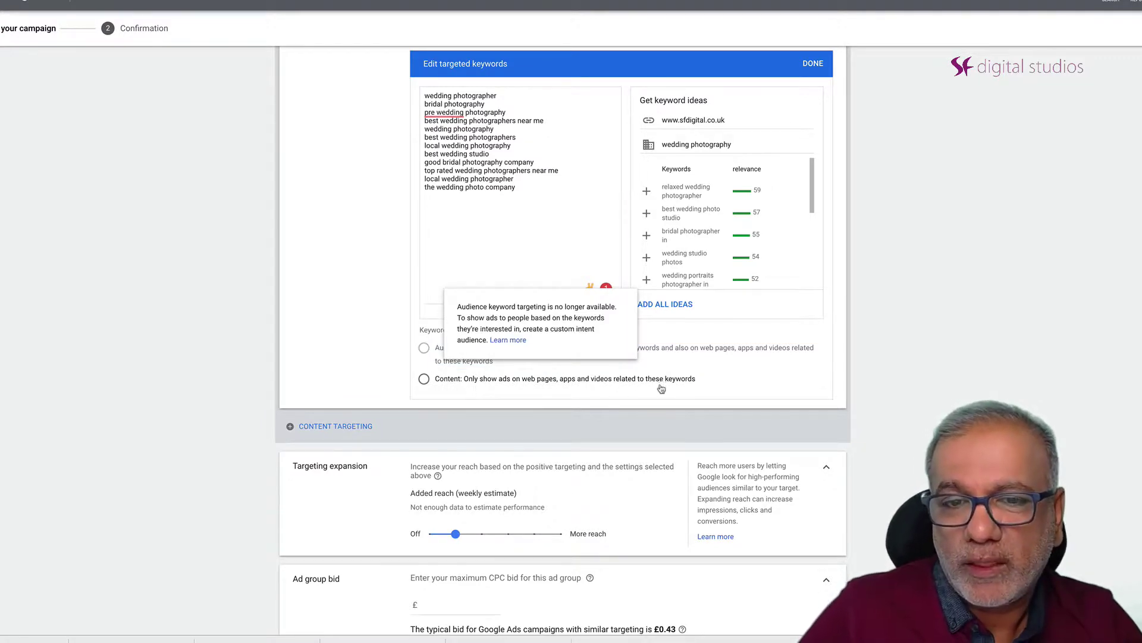
{"action": "left_click", "coordinate": [424, 382]}
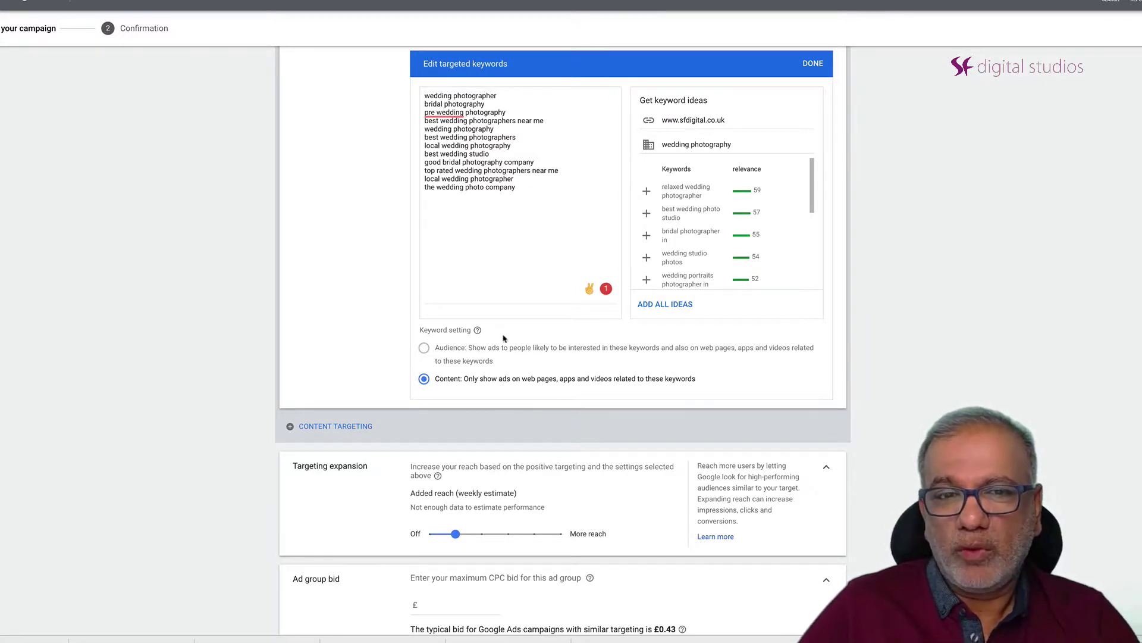
{"action": "mouse_move", "coordinate": [543, 355]}
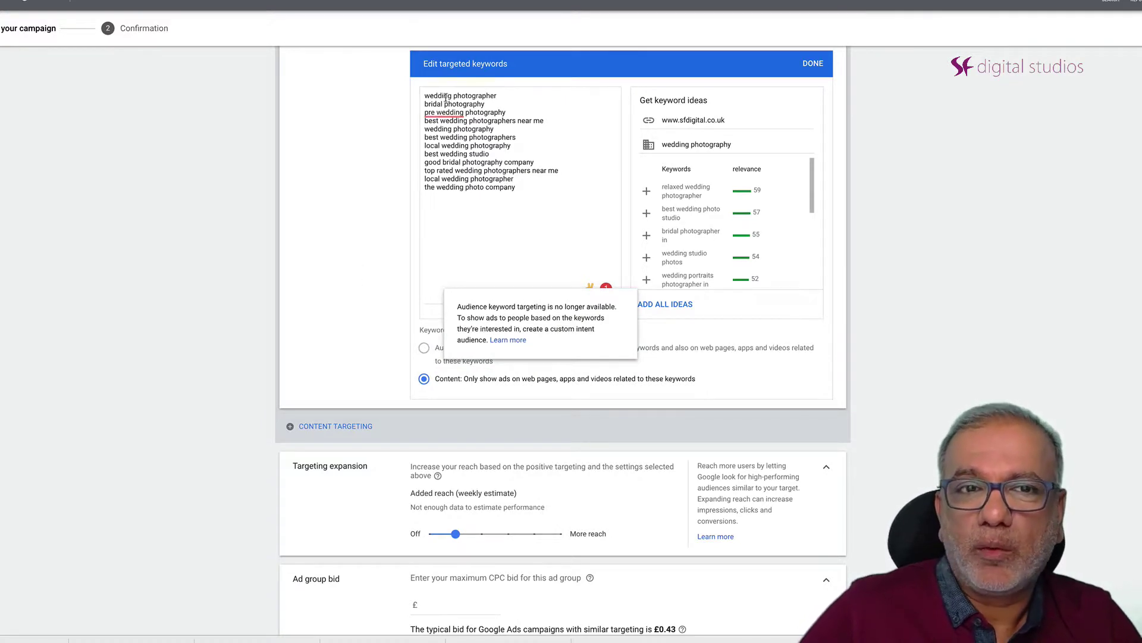
{"action": "left_click_drag", "start_coordinate": [433, 97], "coordinate": [478, 188]}
{"action": "scroll", "coordinate": [333, 302], "scroll_direction": "down", "scroll_amount": 4}
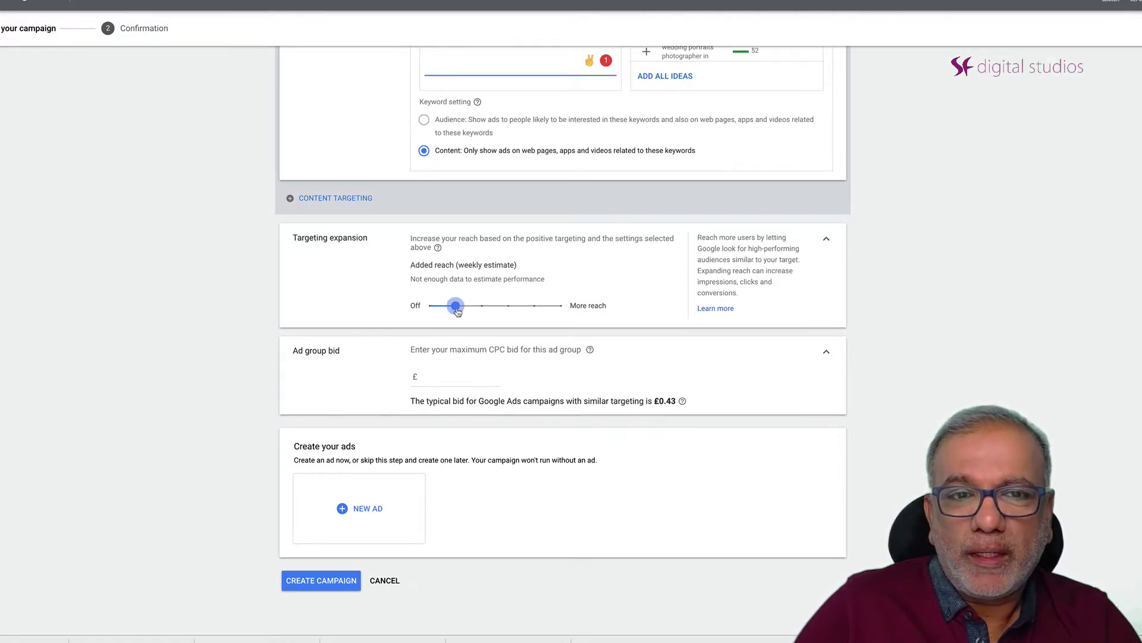
{"action": "left_click_drag", "start_coordinate": [464, 309], "coordinate": [519, 313]}
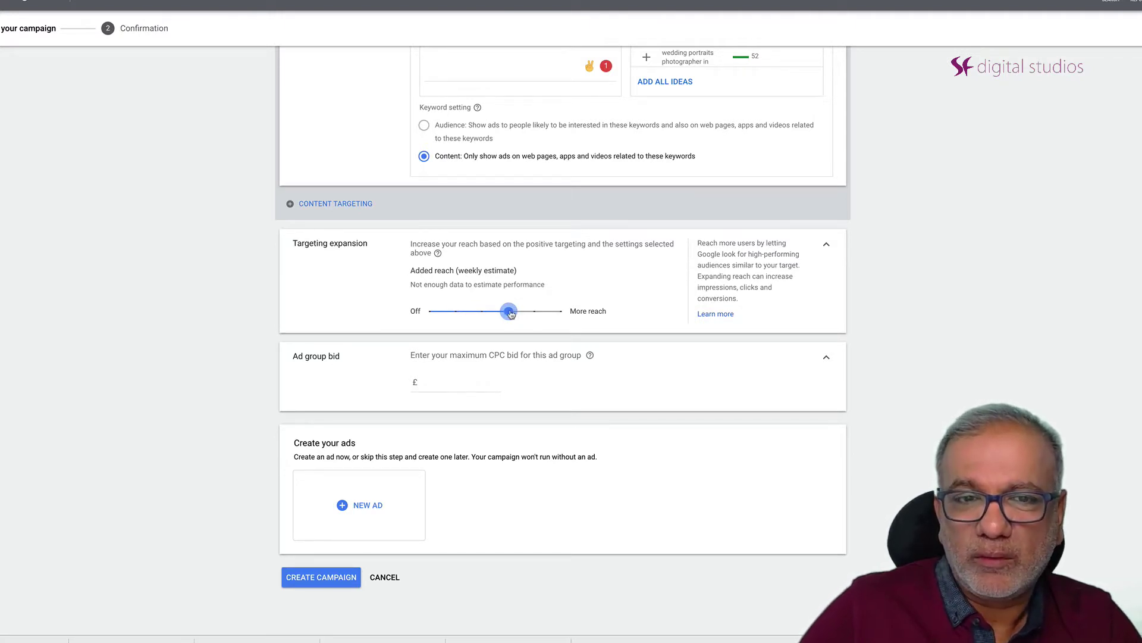
{"action": "left_click_drag", "start_coordinate": [510, 313], "coordinate": [468, 313]}
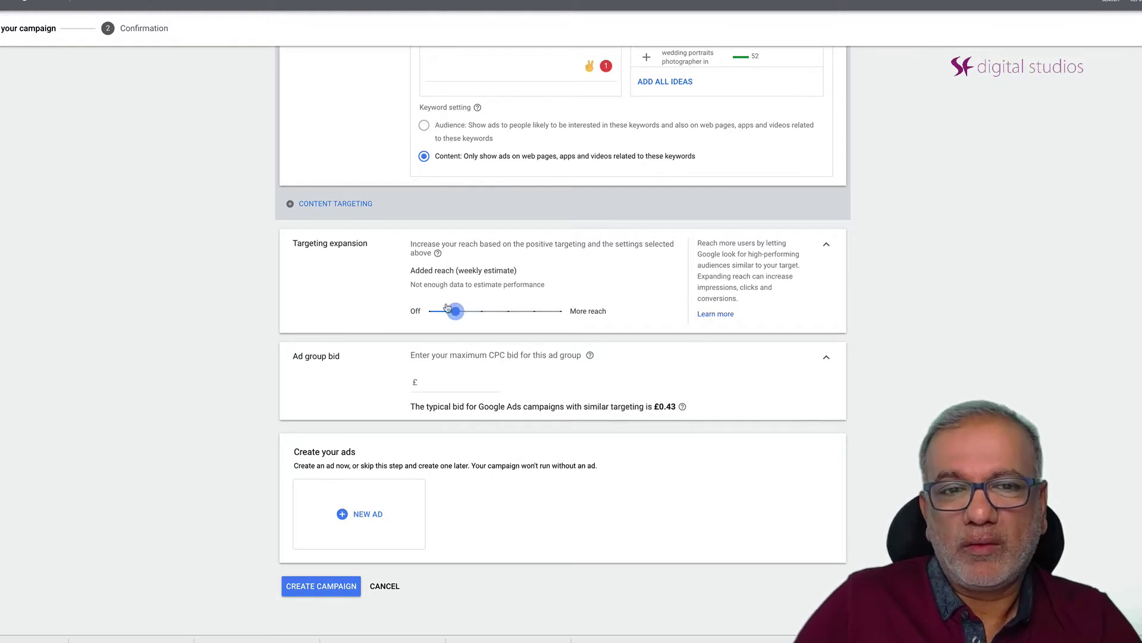
Step: Enter a £0.50 ad group bid, just above the £0.43 typical bid
{"action": "left_click", "coordinate": [451, 385]}
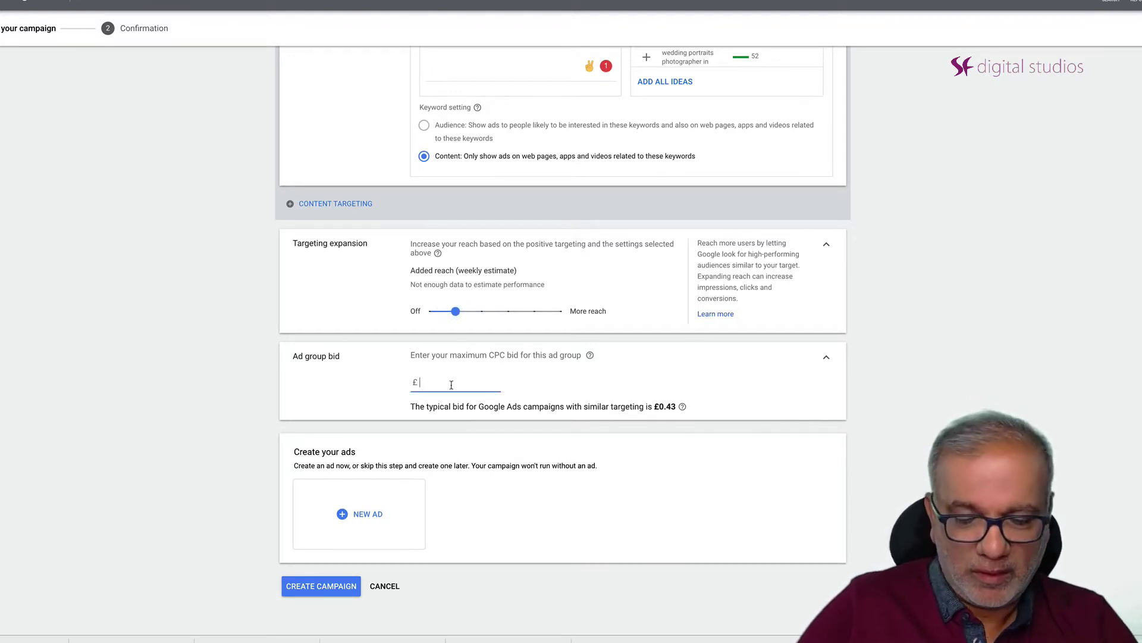
{"action": "type", "text": "0.50"}
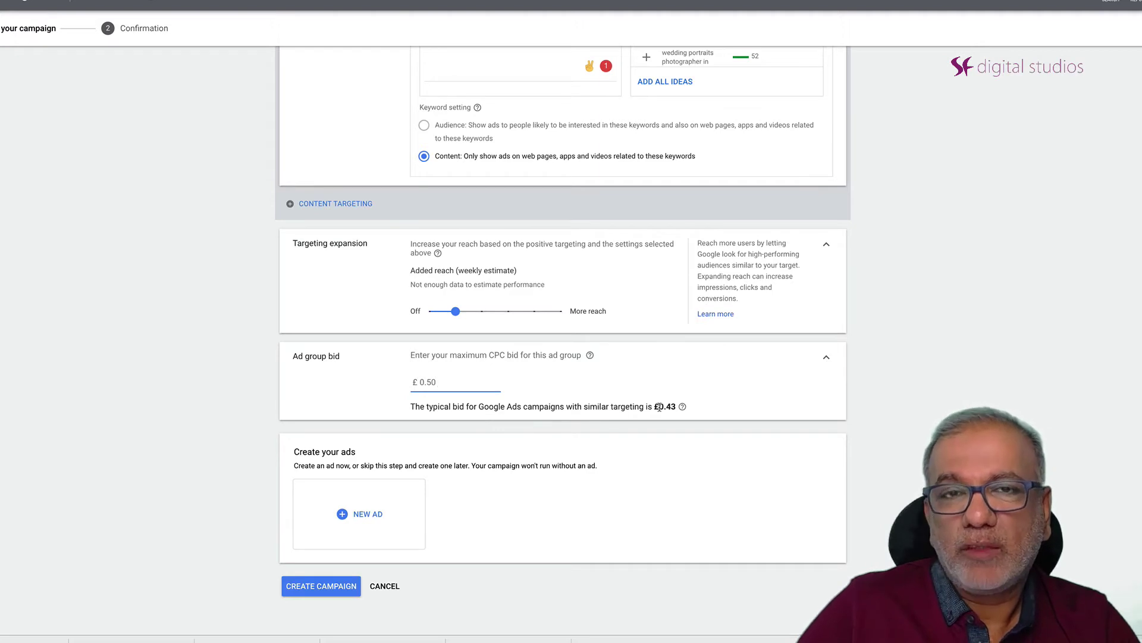
{"action": "left_click_drag", "start_coordinate": [658, 406], "coordinate": [671, 406]}
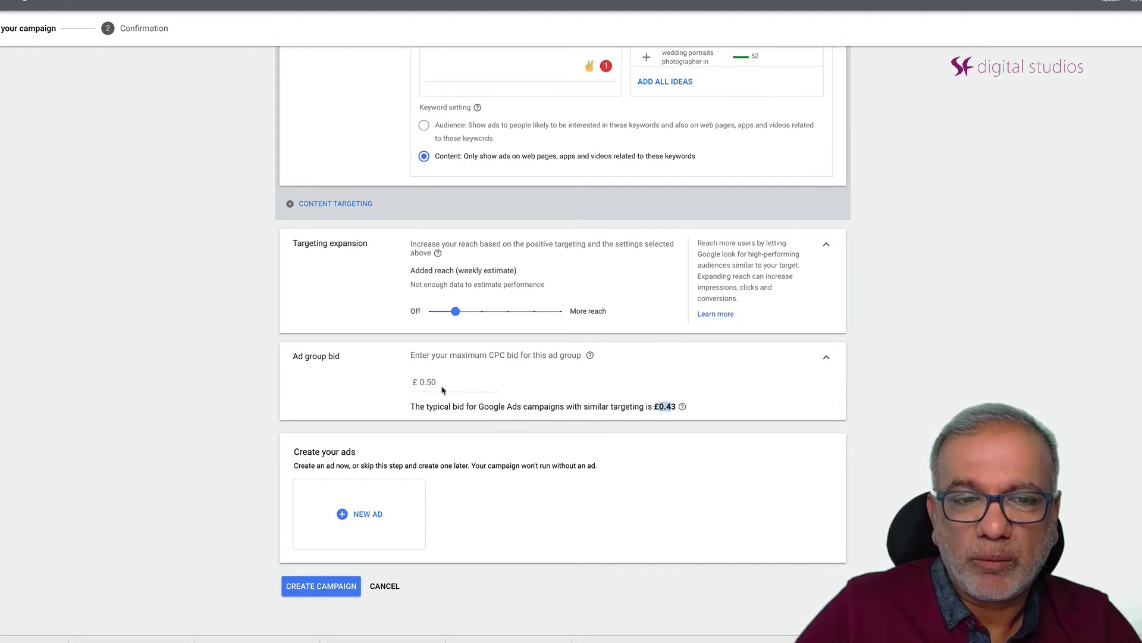